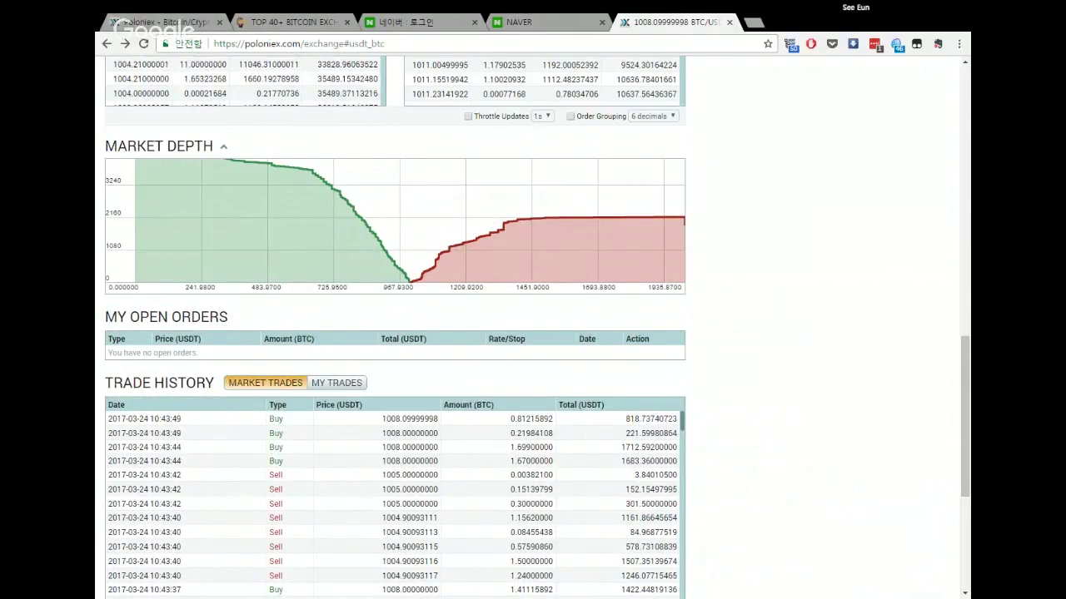
Compare the market trades and personal trades in the BTC/USDT trade history, ending on the market trades
left_click_drag(106, 383, 180, 383)
left_click(180, 383)
scroll(245, 285, "down", 3)
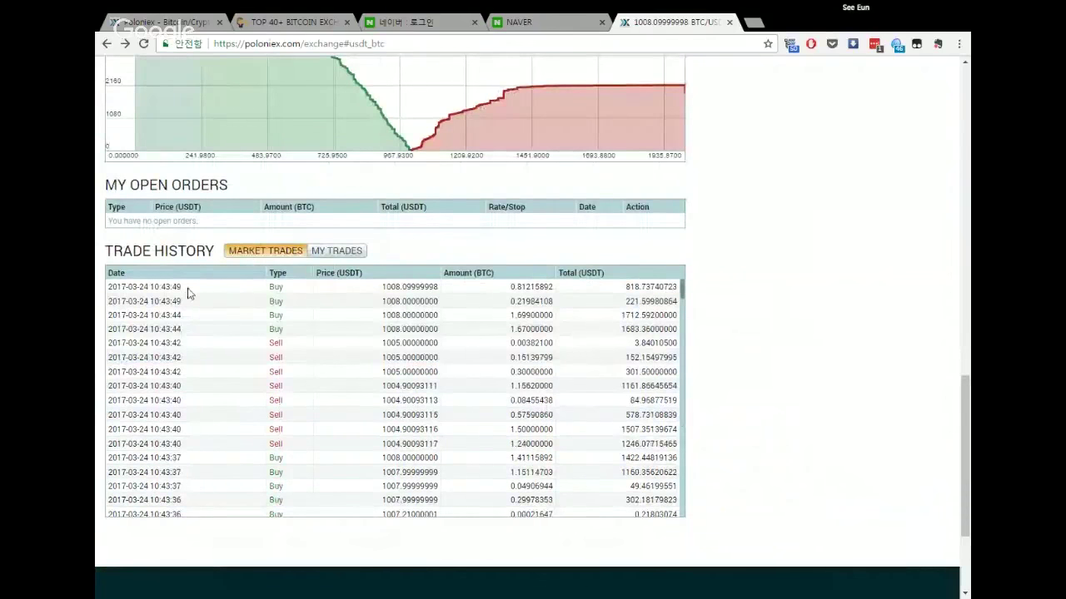
left_click_drag(185, 288, 118, 288)
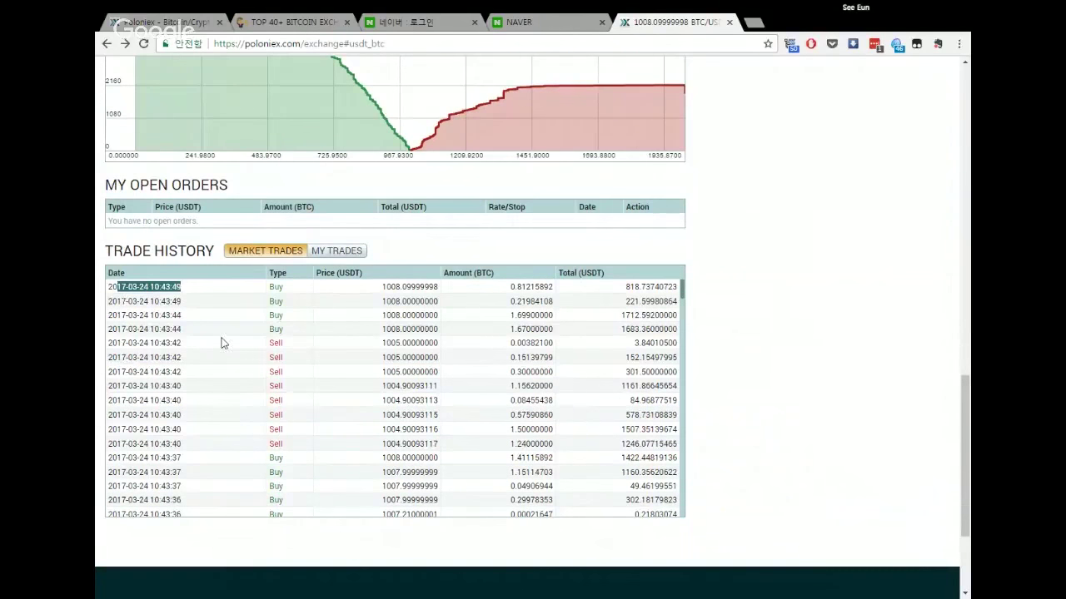
scroll(222, 343, "up", 3)
left_click(343, 383)
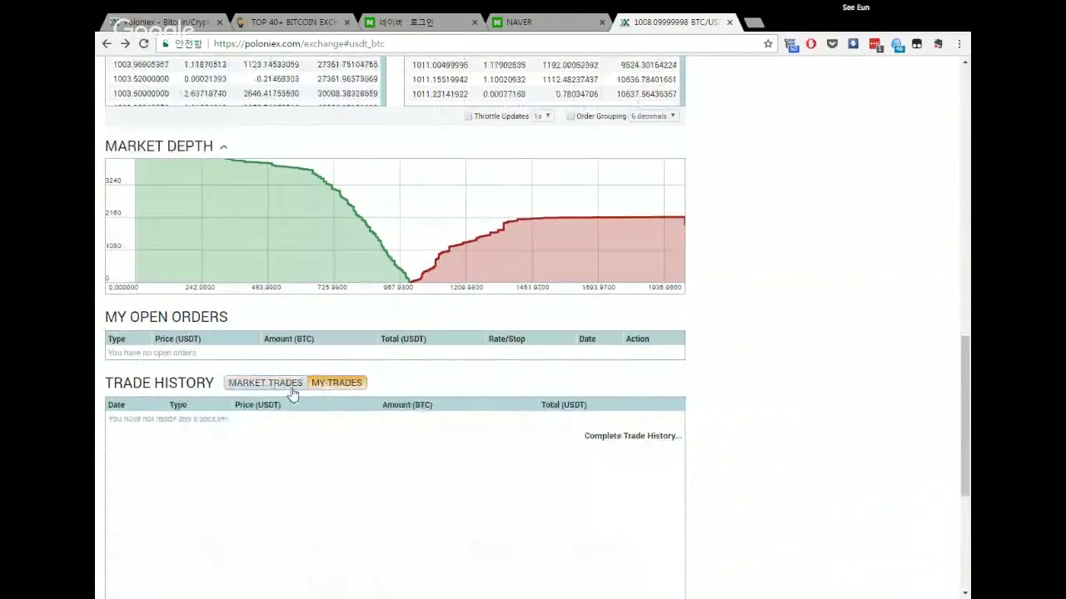
left_click(291, 390)
Adjust the date range shown on the BTC/USDT price chart using the overview strip beneath it
scroll(816, 465, "up", 6)
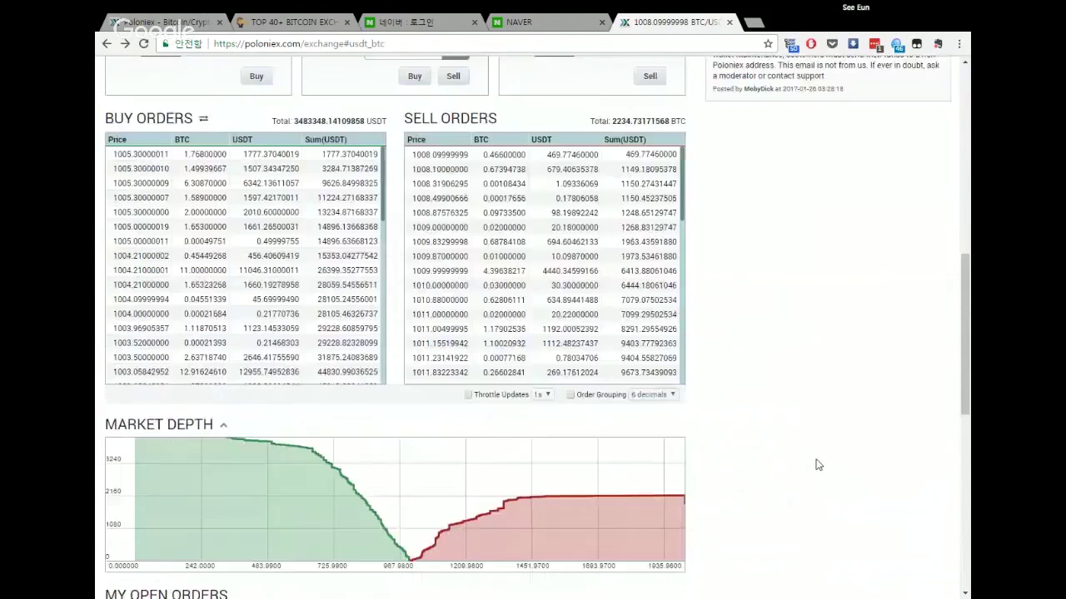
scroll(816, 464, "up", 10)
scroll(430, 410, "down", 4)
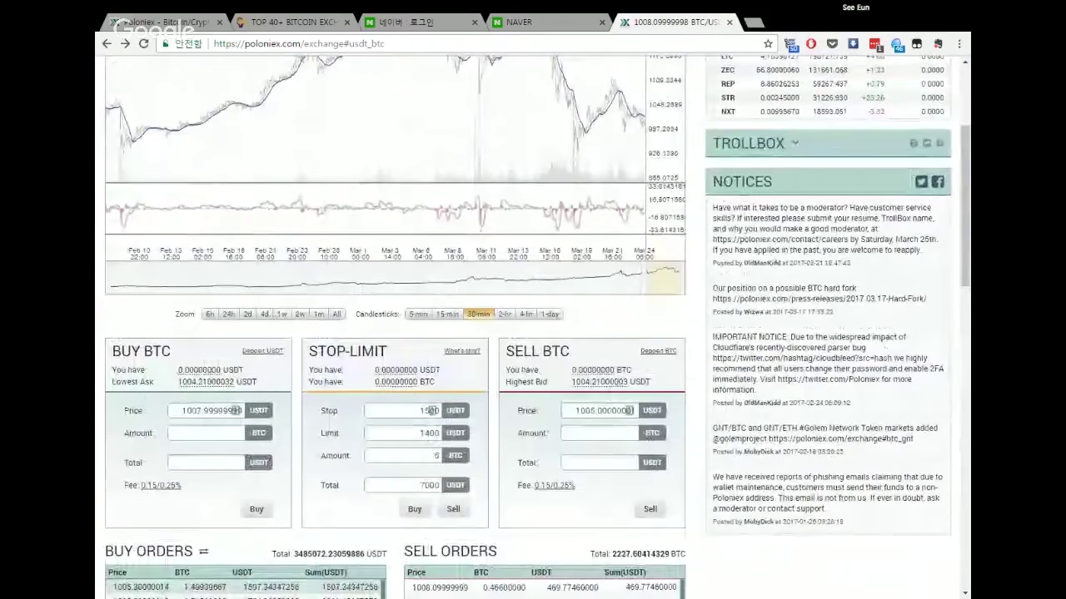
scroll(670, 464, "up", 2)
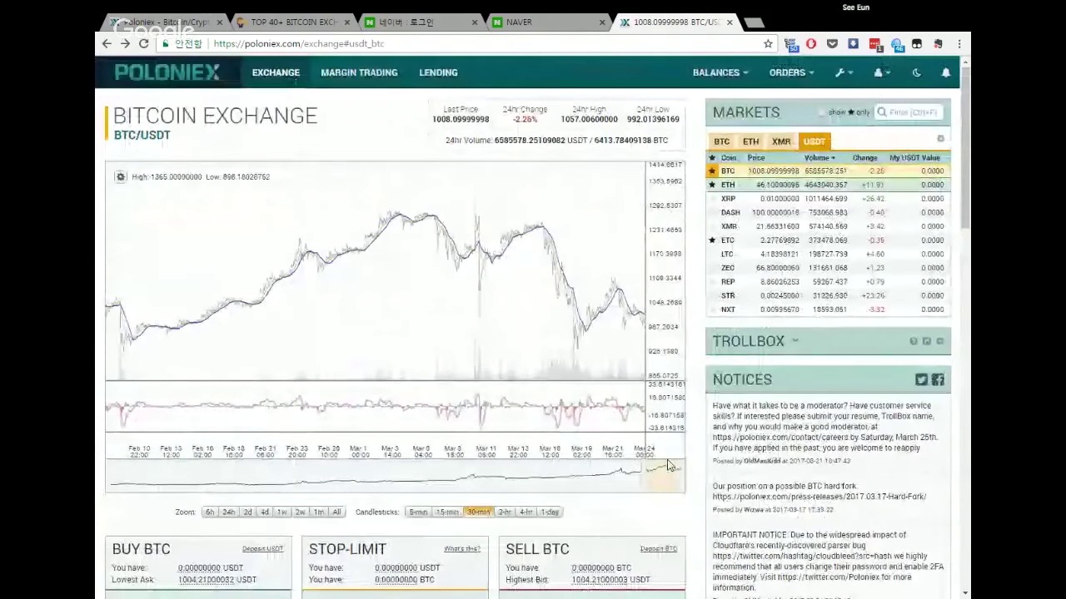
left_click_drag(670, 465, 674, 473)
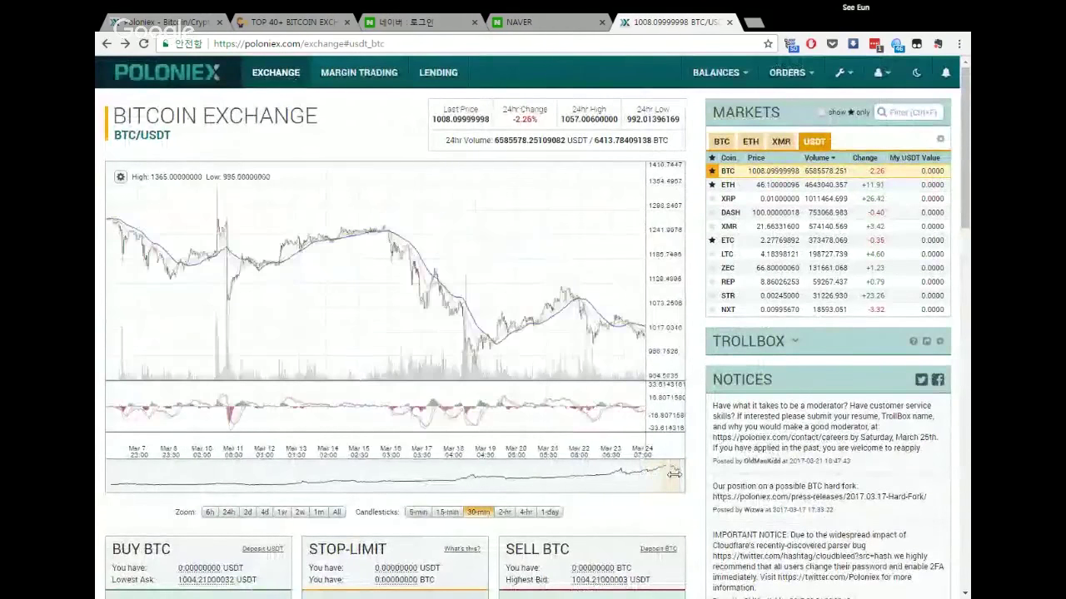
Expand the Trollbox, read through the recent chat messages, and collapse it again
left_click(797, 351)
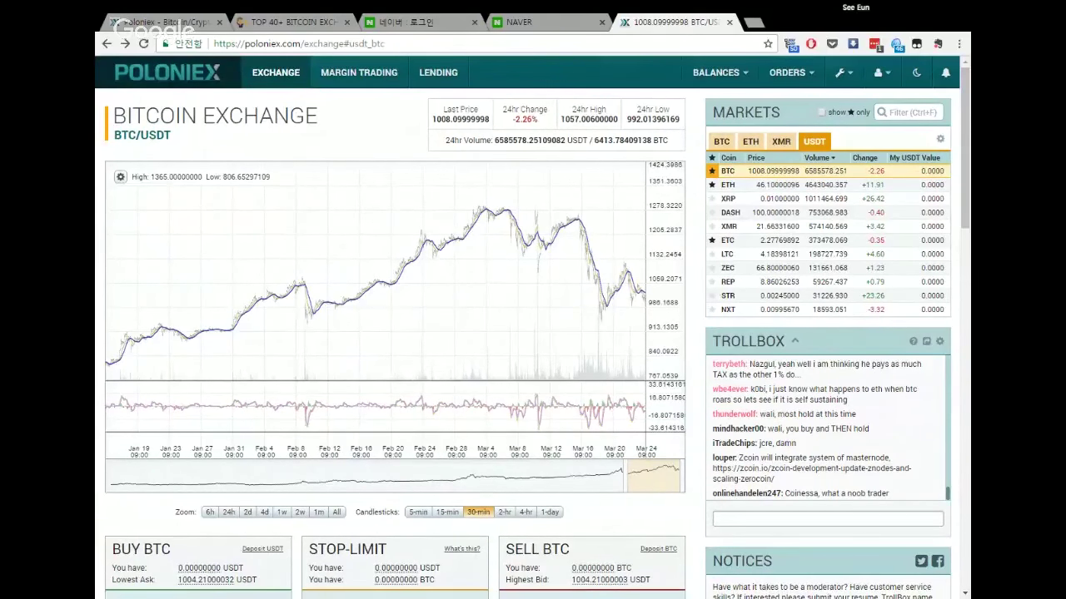
scroll(432, 541, "down", 1)
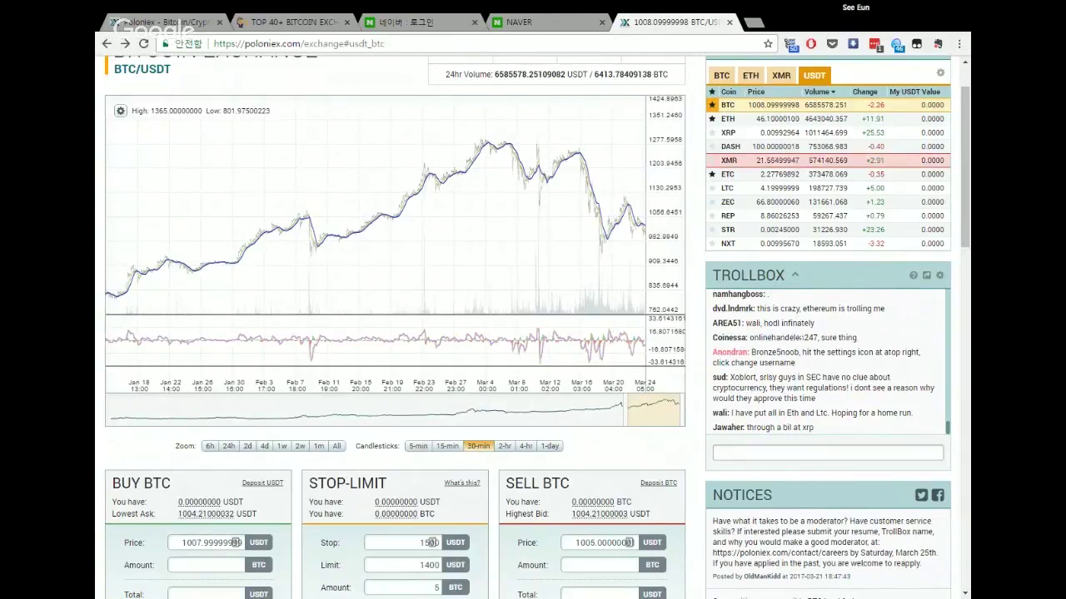
left_click_drag(815, 323, 816, 429)
left_click(871, 385)
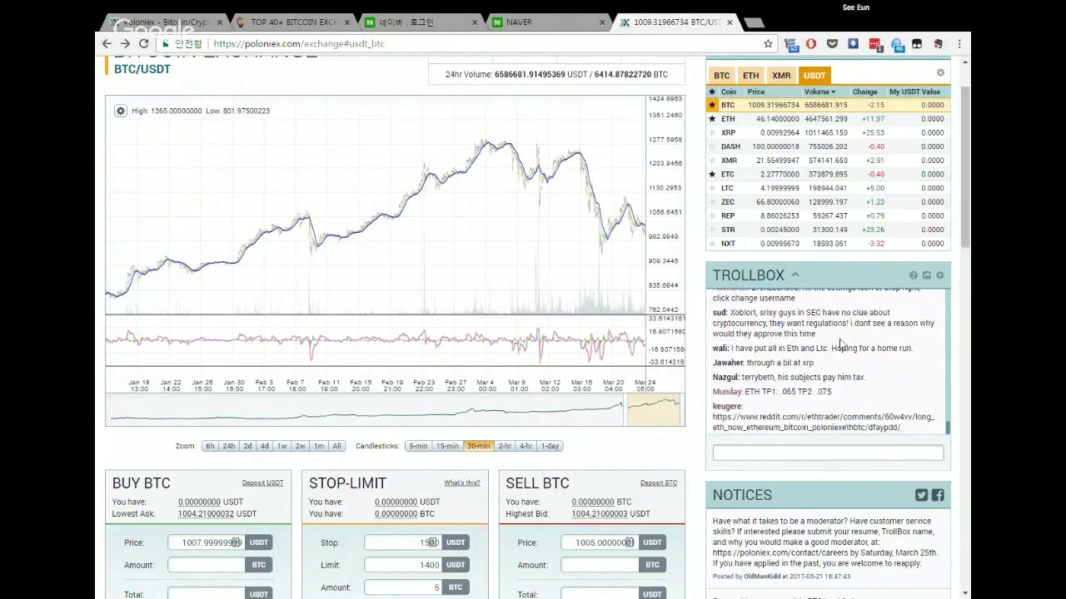
left_click_drag(815, 334, 817, 323)
left_click(794, 276)
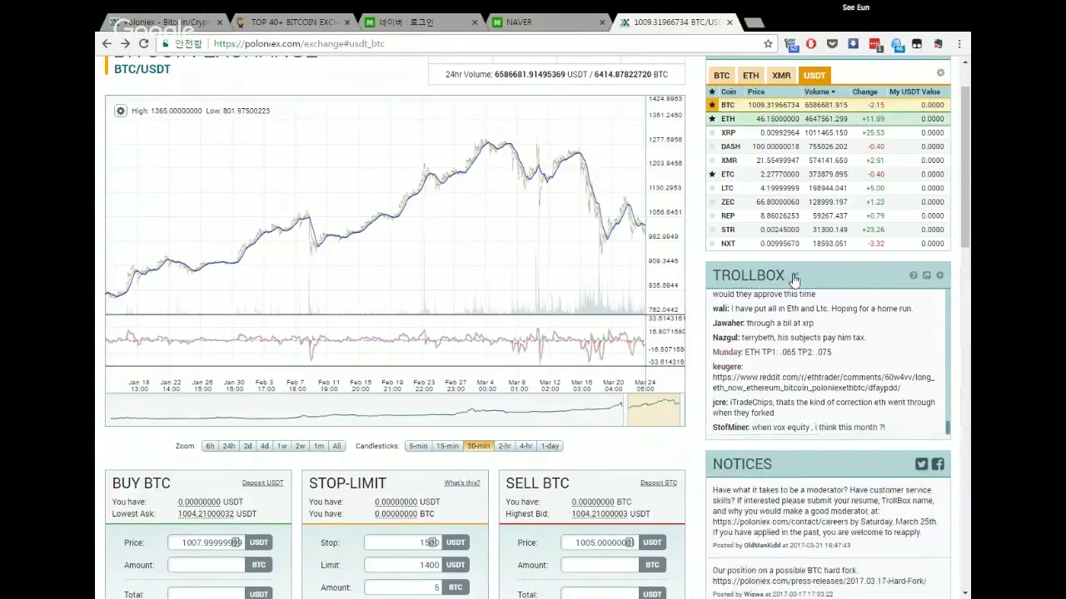
Browse the coins in the BTC and ETH markets and return to the USDT market list
scroll(691, 377, "up", 2)
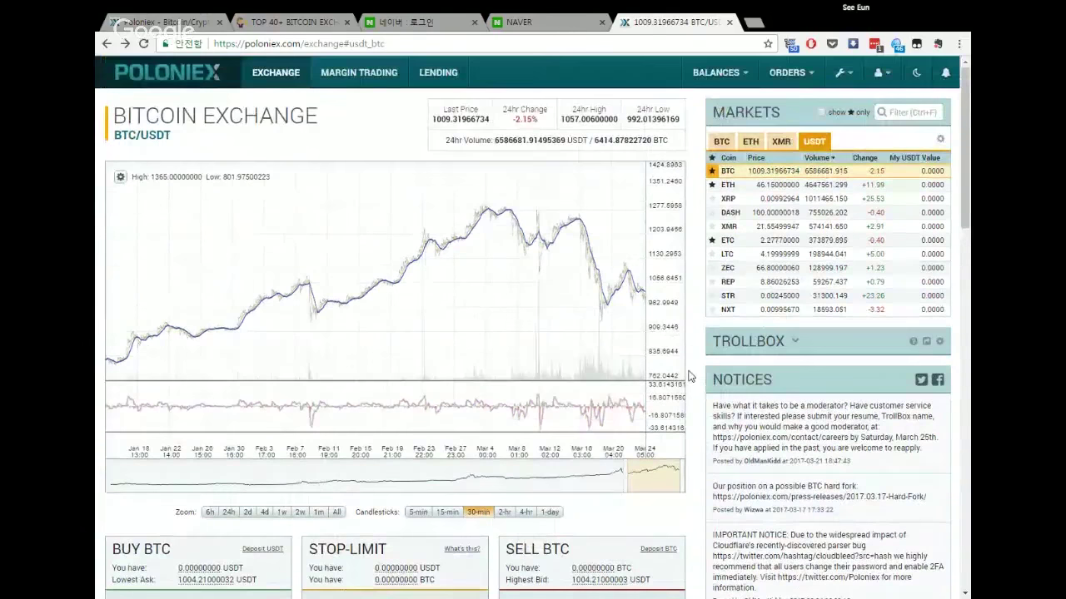
left_click(723, 142)
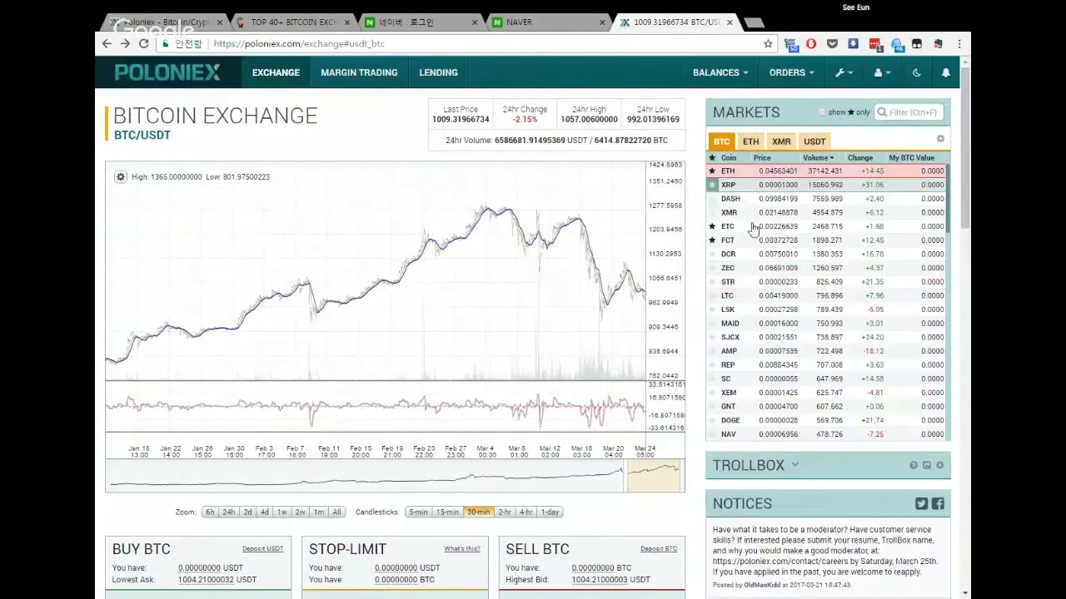
scroll(783, 316, "down", 10)
scroll(791, 327, "up", 8)
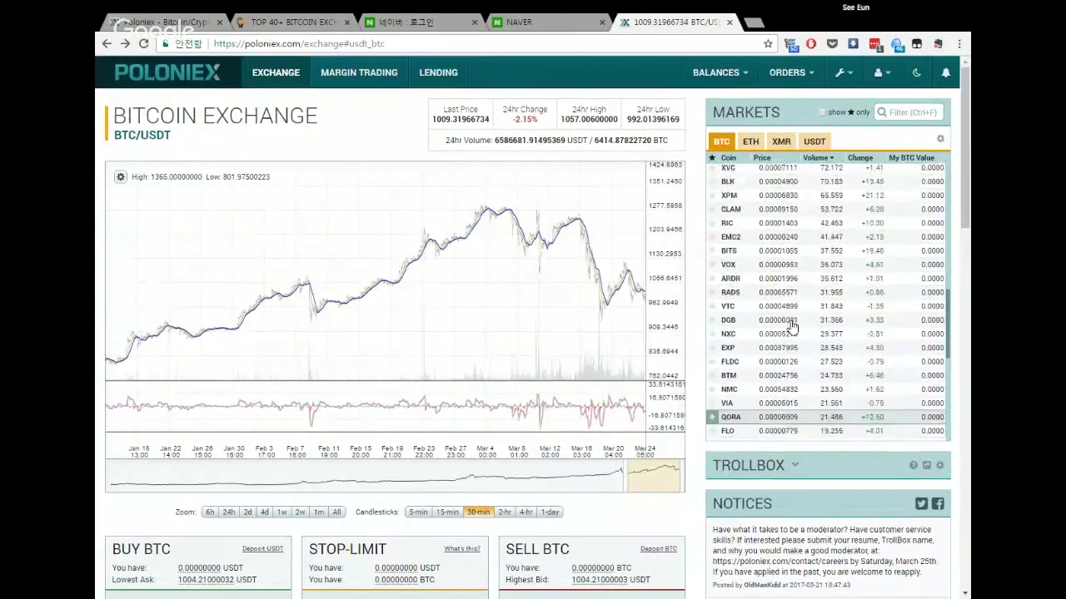
scroll(790, 327, "up", 8)
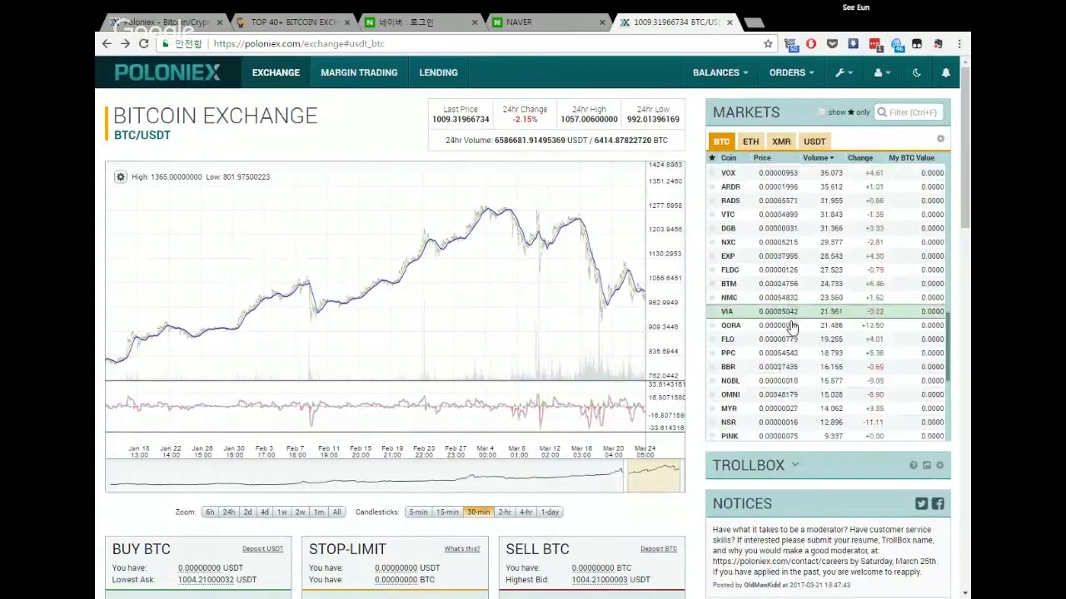
left_click(758, 143)
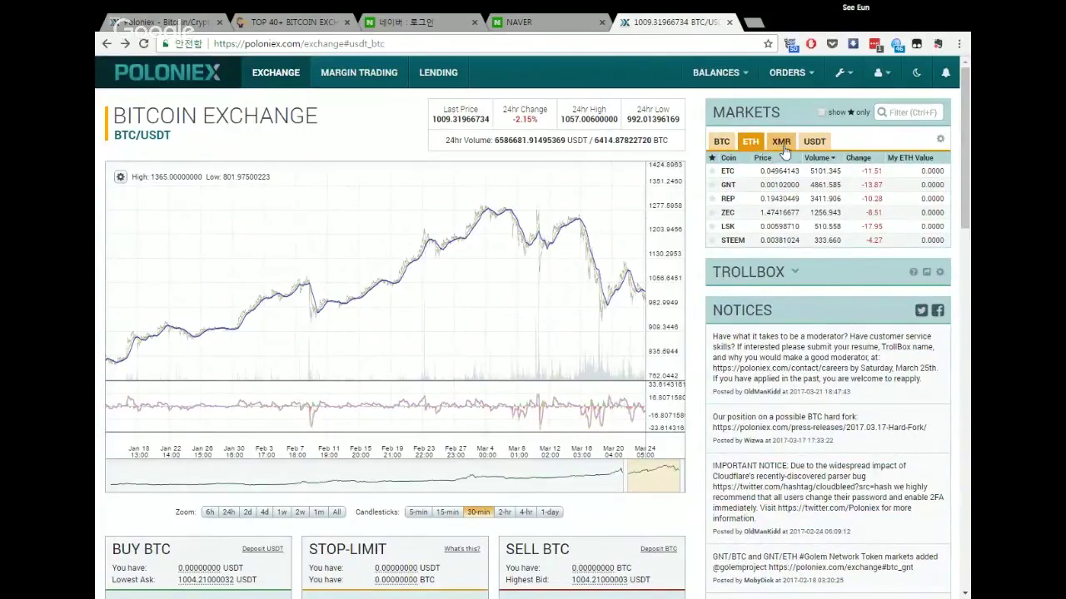
left_click(818, 143)
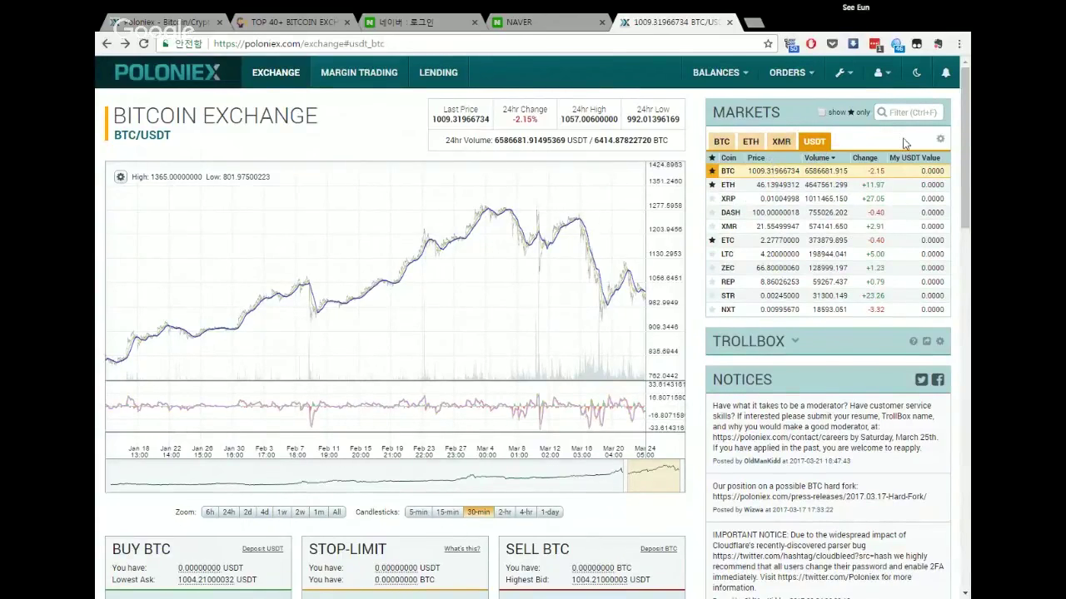
Review the market list's display settings and toggle the starred-only filter on and off for the USDT coins
left_click(941, 140)
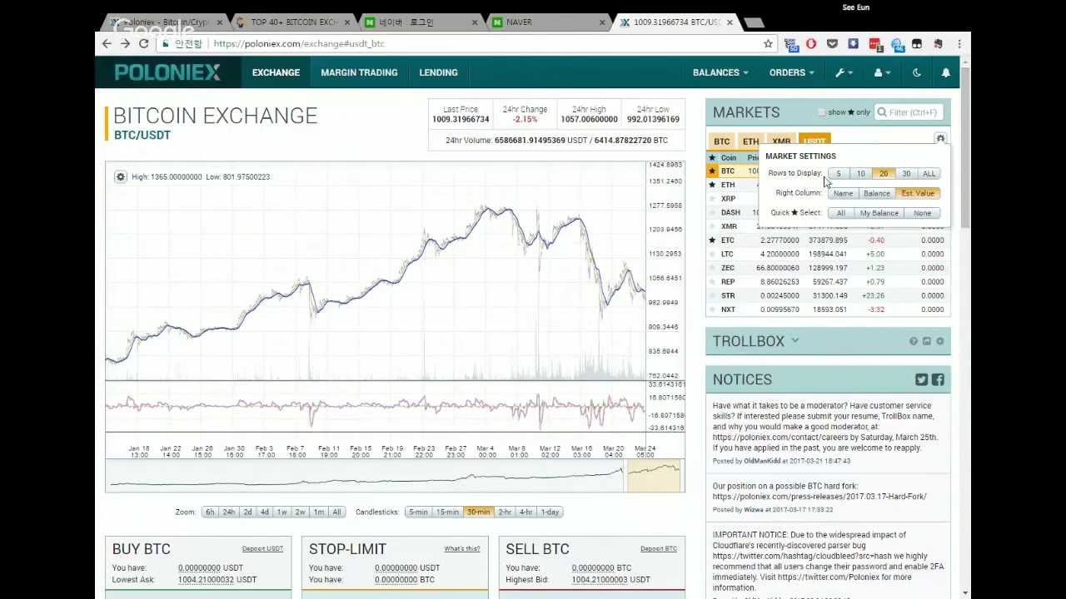
left_click_drag(787, 173, 812, 173)
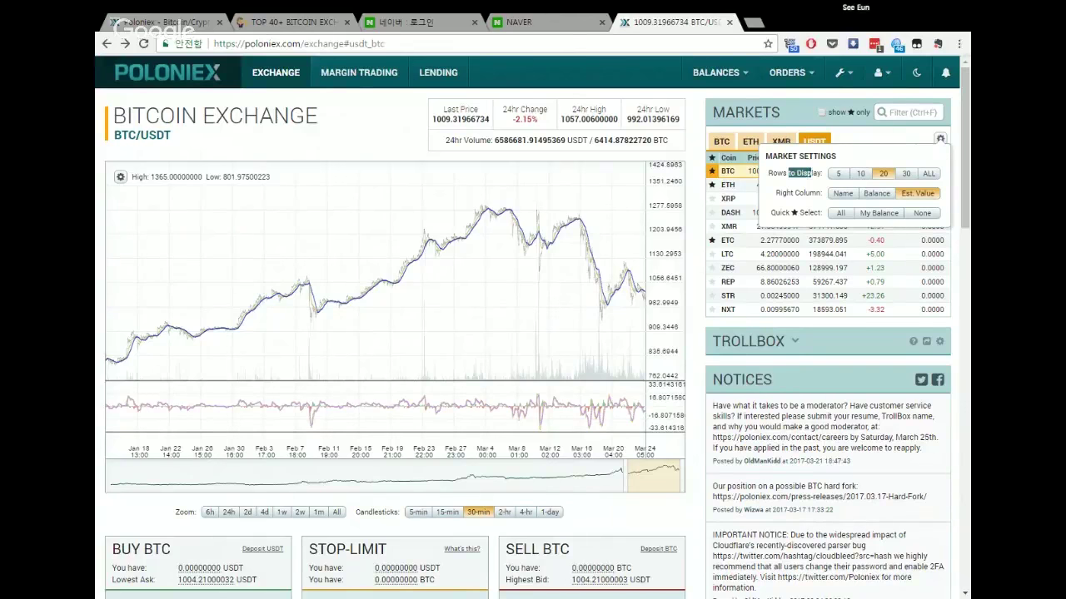
left_click(799, 204)
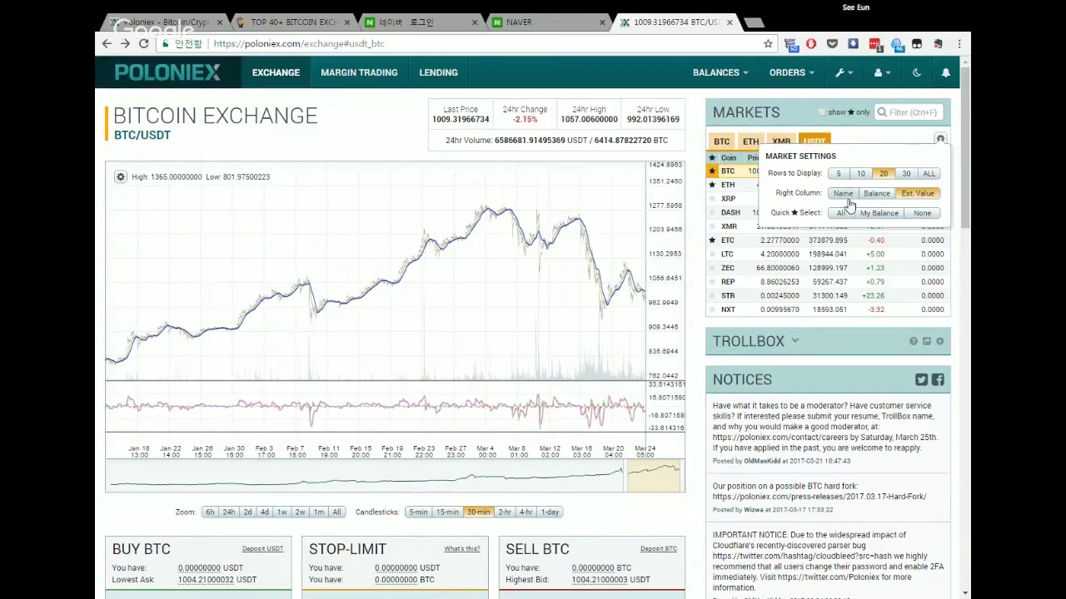
left_click(823, 114)
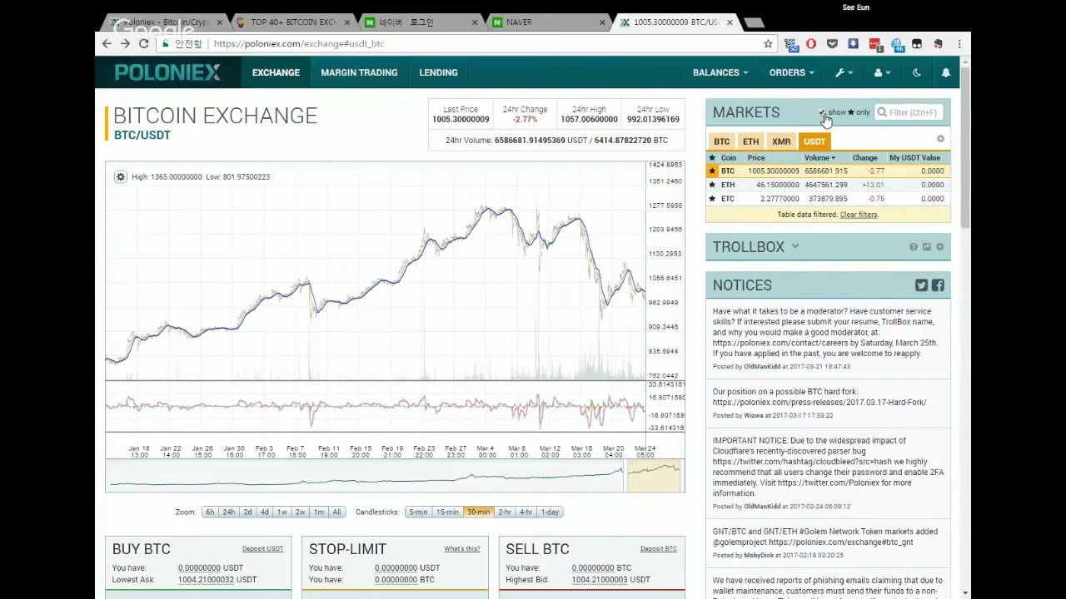
left_click(823, 115)
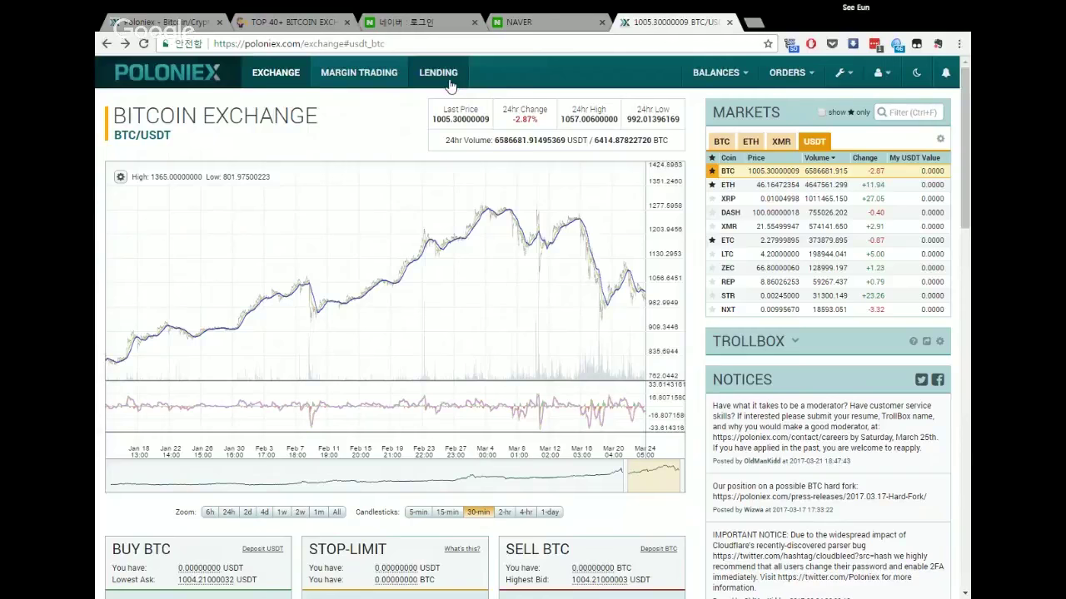
Check the alerts and look over the options offered for the profile, account settings and orders
left_click(944, 74)
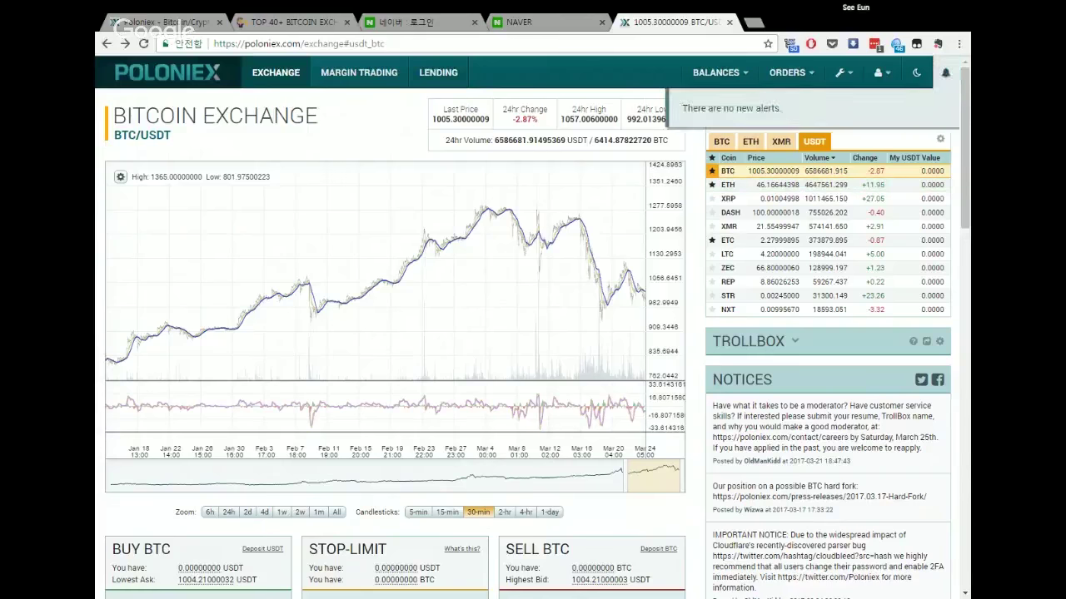
mouse_move(891, 88)
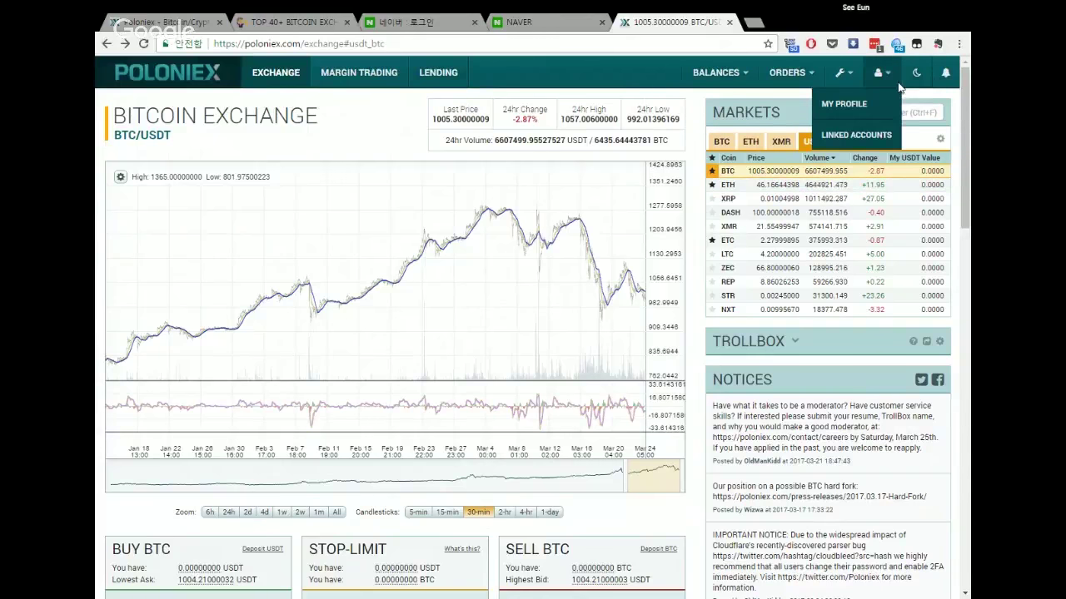
mouse_move(851, 76)
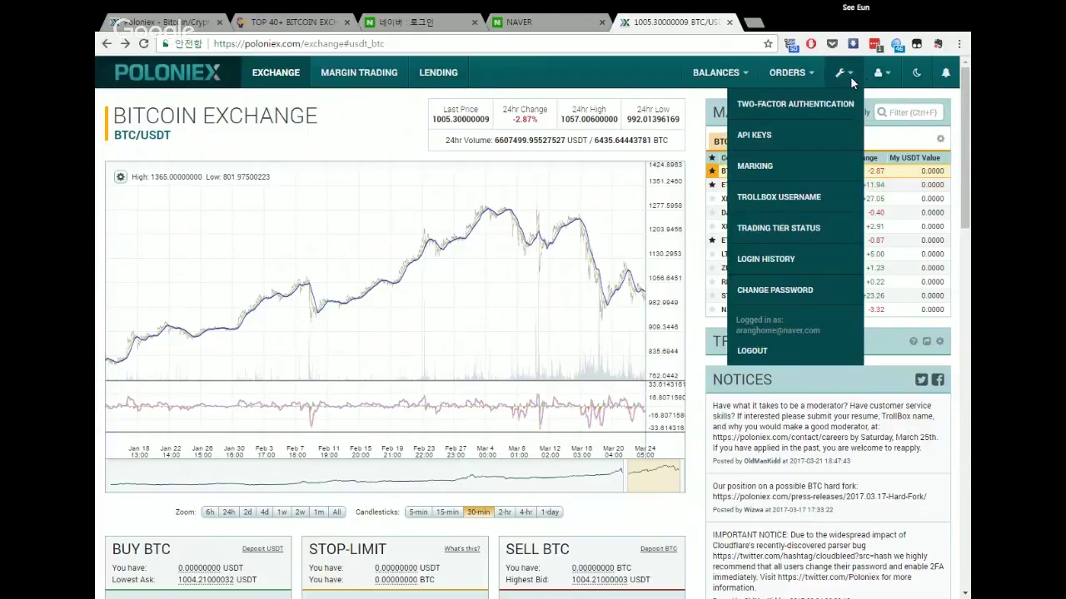
mouse_move(808, 76)
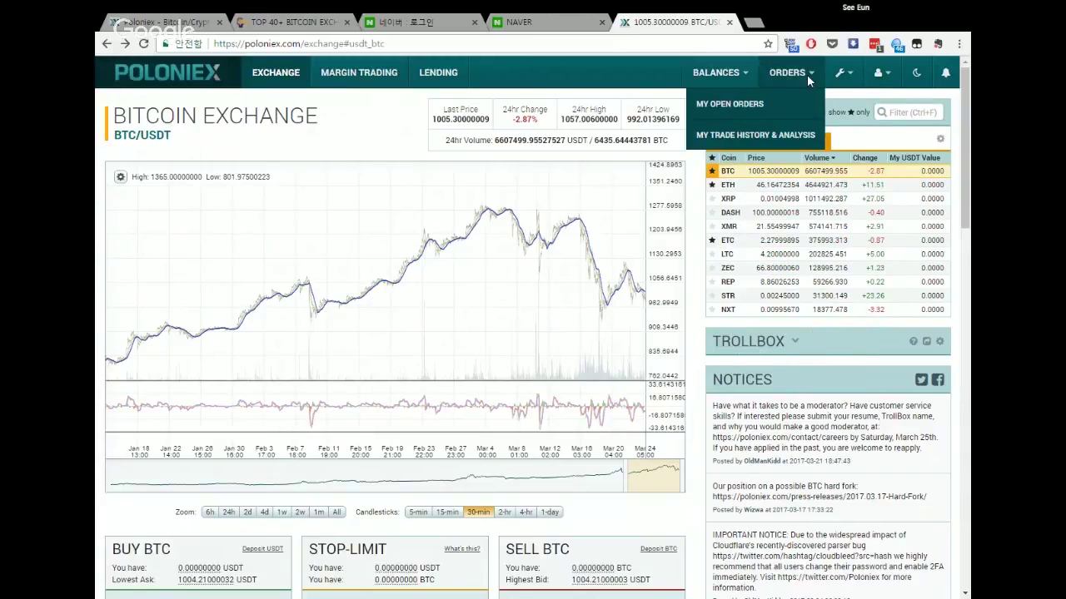
Open the Transfer Balances page and read its description of moving funds between Exchange, Margin and Lending accounts
mouse_move(747, 83)
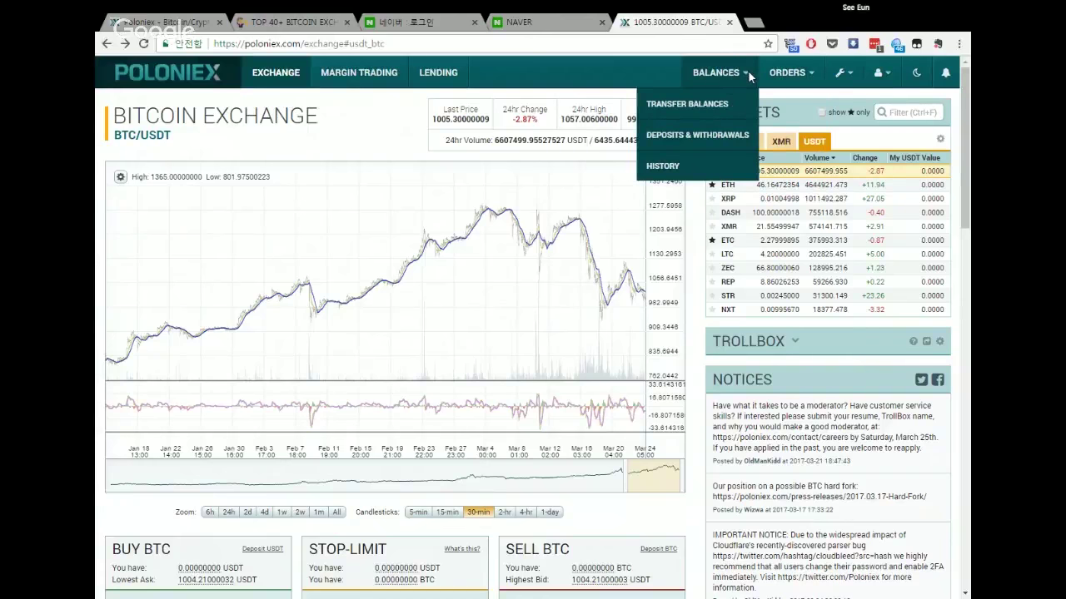
left_click(723, 104)
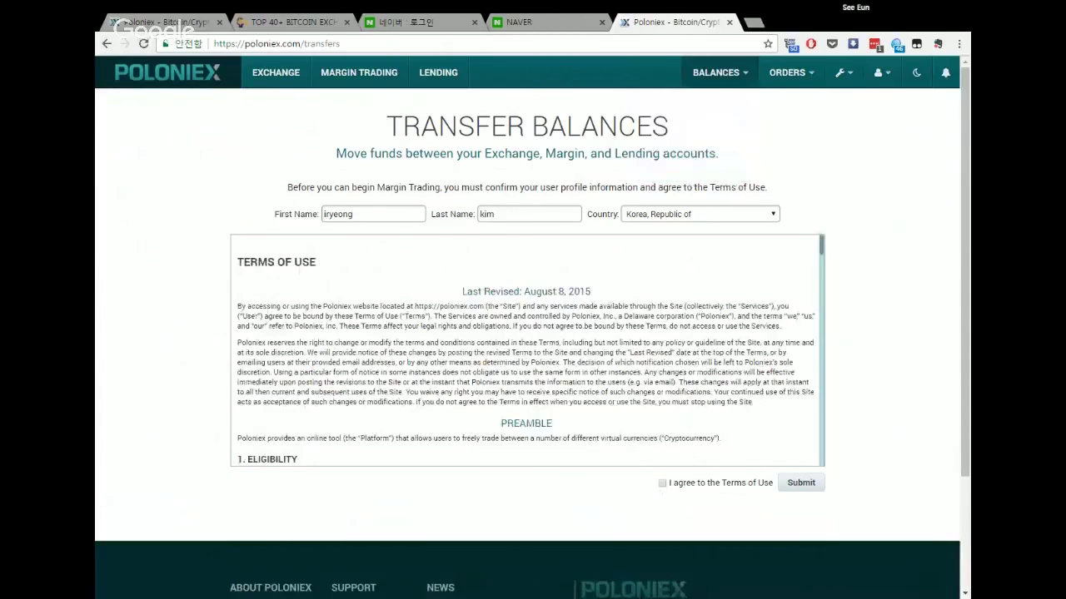
left_click_drag(511, 154, 659, 154)
left_click(660, 154)
Open the Deposits & Withdrawals page and turn off Hide 0 Balances so every coin is listed
mouse_move(704, 79)
left_click(709, 136)
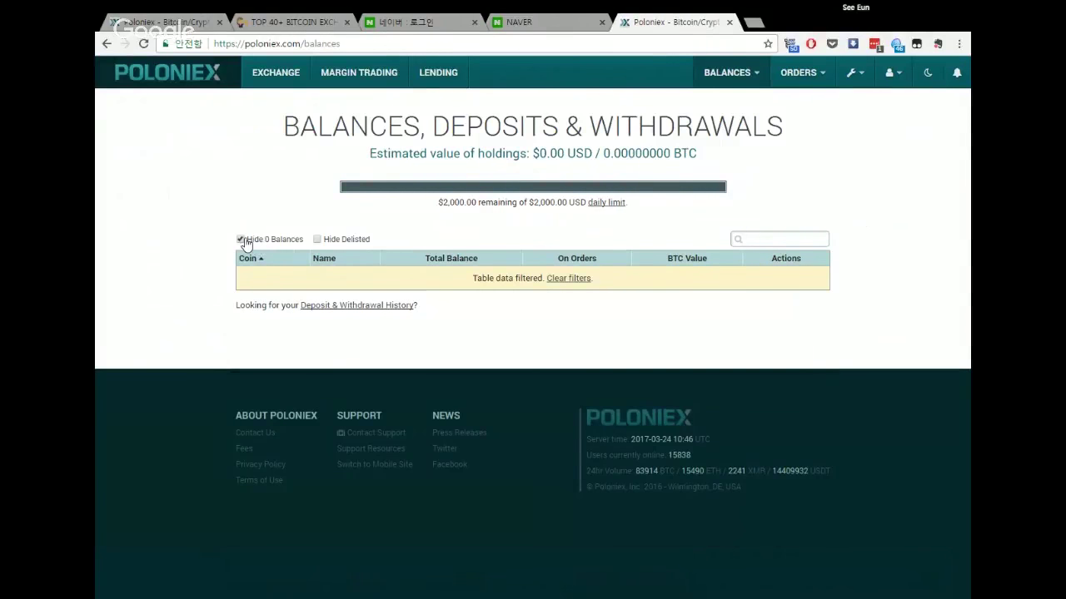
left_click_drag(302, 242, 252, 246)
left_click(248, 244)
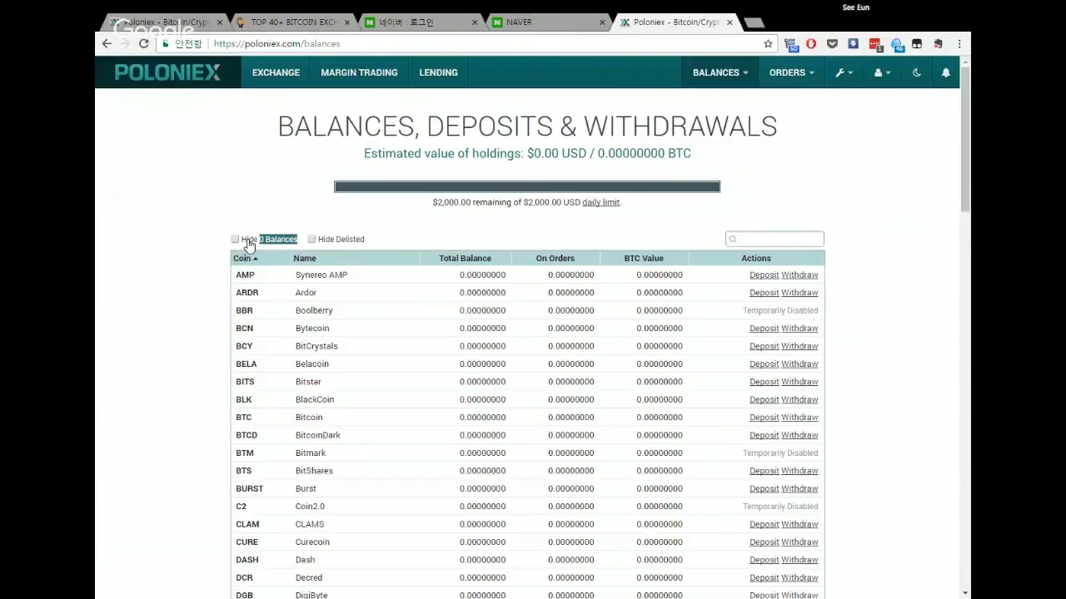
Look through the full coin list with its balances and its deposit and withdrawal options
scroll(605, 356, "down", 15)
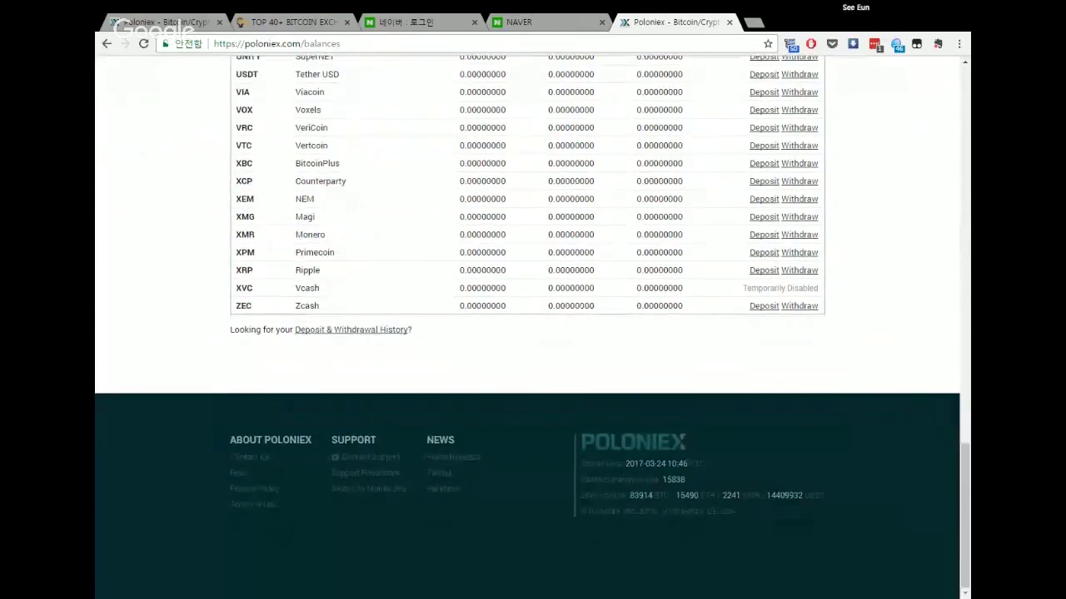
scroll(605, 356, "up", 2)
scroll(603, 352, "up", 19)
scroll(614, 360, "down", 15)
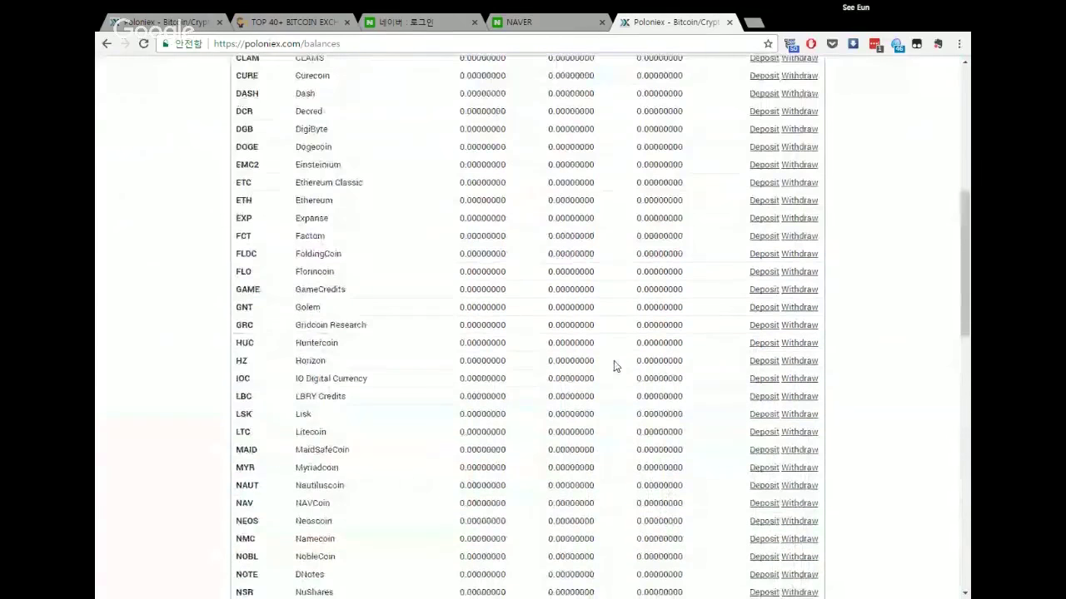
scroll(614, 364, "down", 4)
scroll(613, 364, "up", 9)
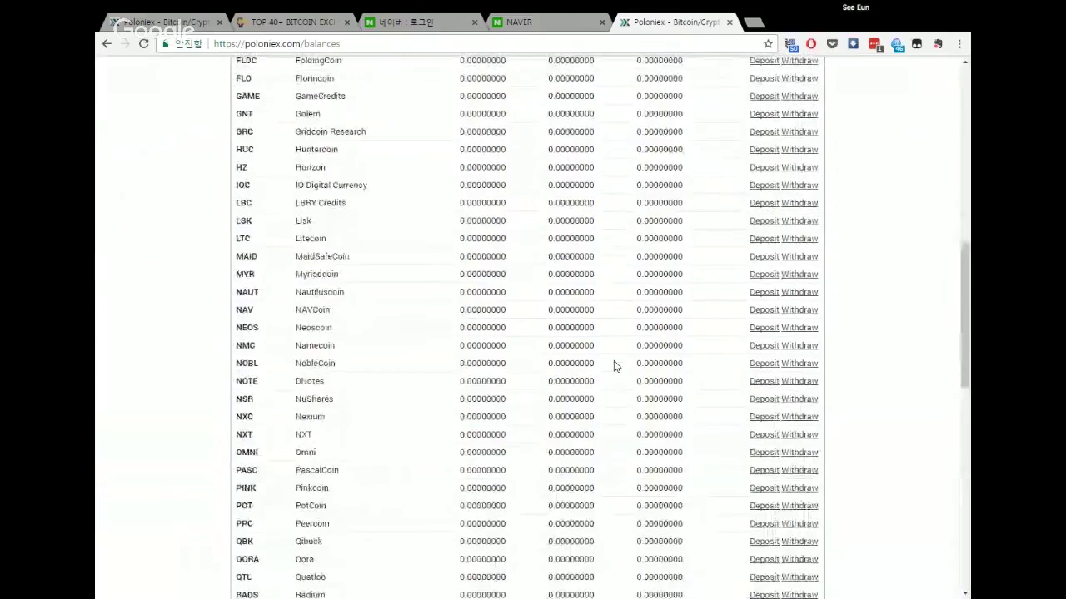
scroll(613, 366, "up", 5)
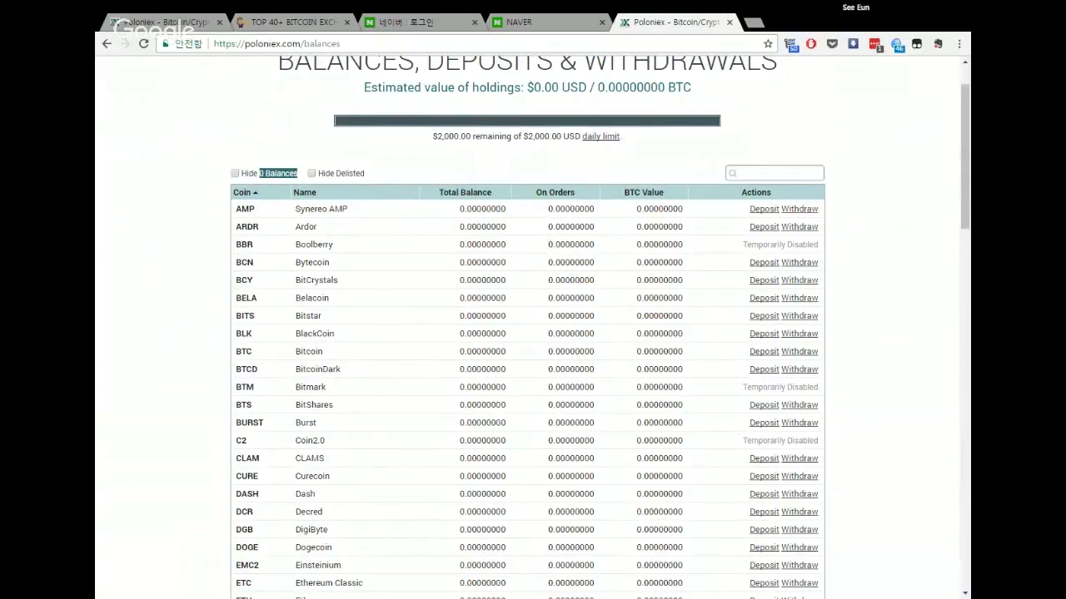
left_click(208, 498)
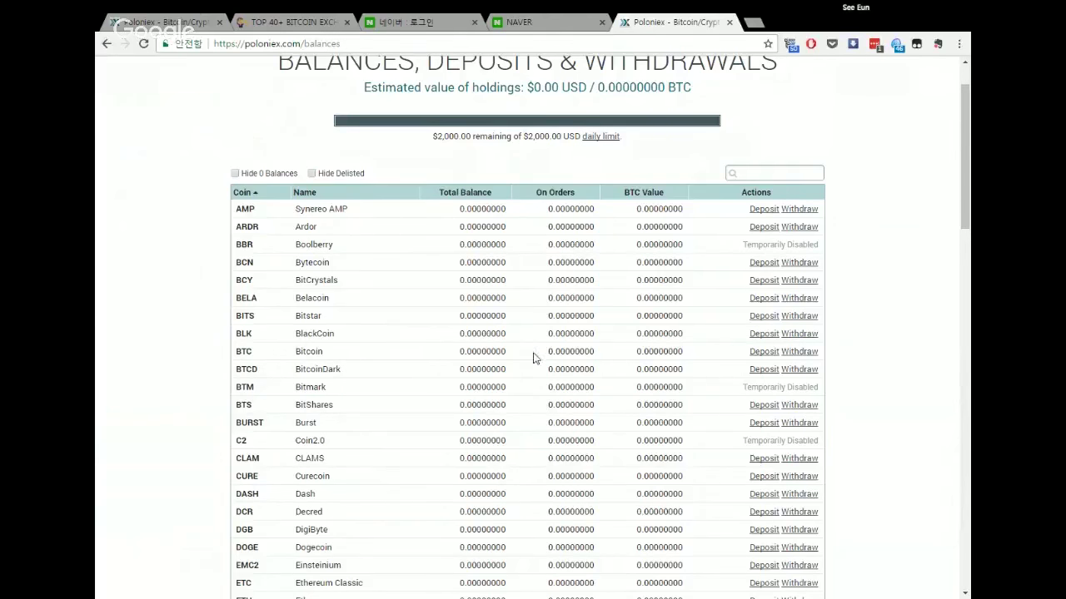
Open the Bitcoin deposit section to generate a deposit address, and highlight the address
left_click(763, 353)
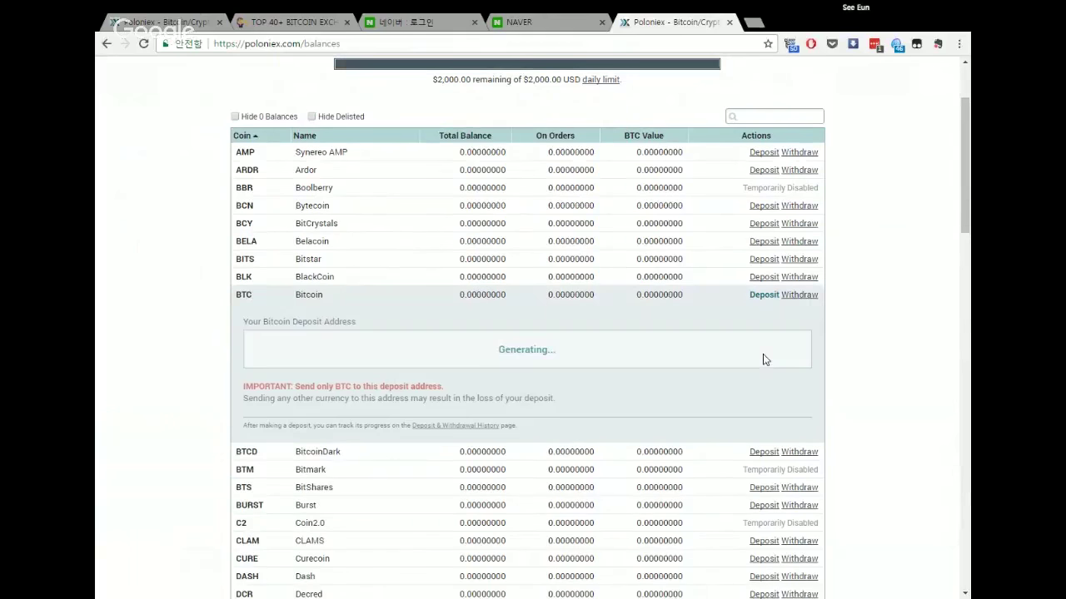
scroll(613, 328, "down", 1)
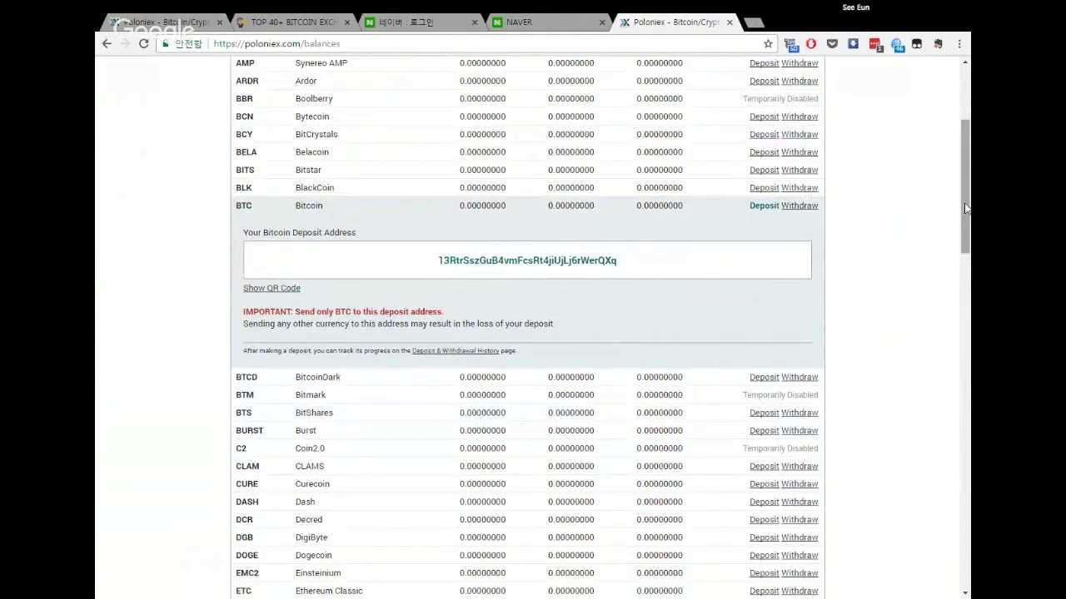
scroll(967, 207, "up", 3)
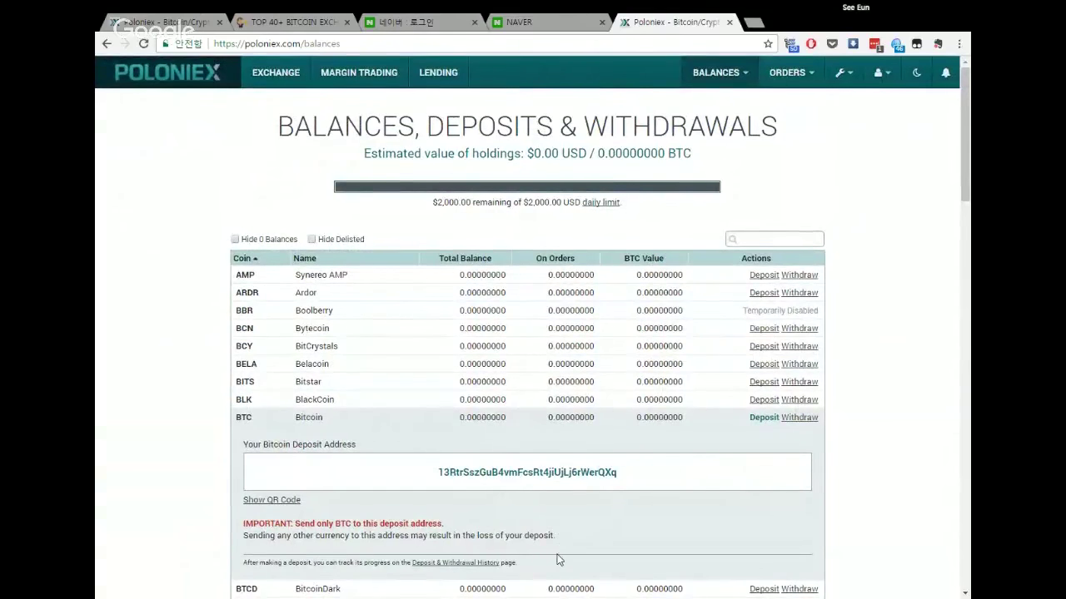
scroll(582, 541, "down", 1)
left_click_drag(432, 409, 636, 404)
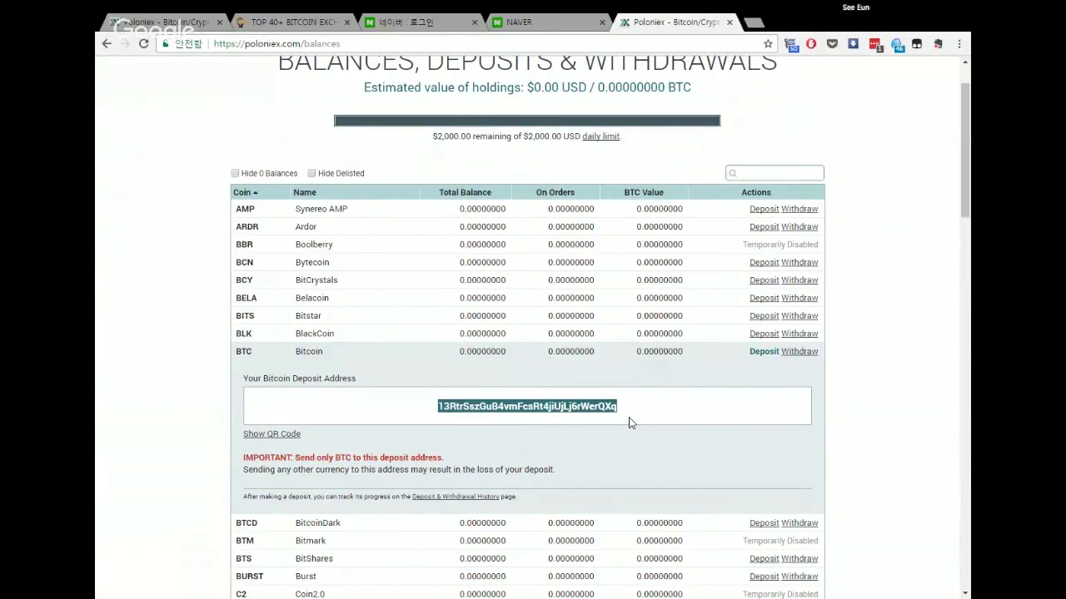
left_click(628, 423)
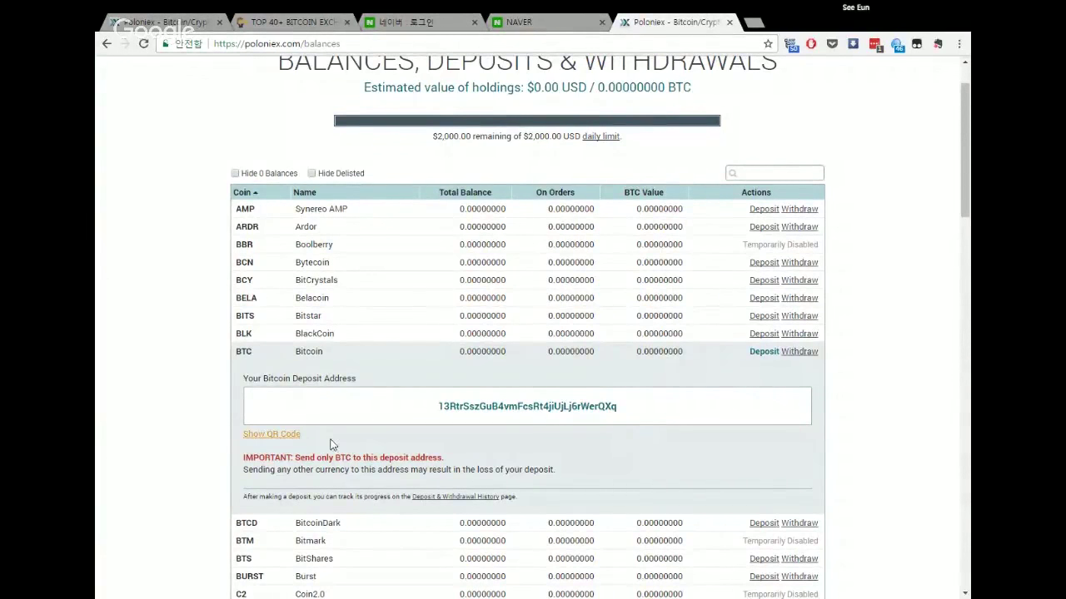
Open the Bitcoin withdrawal form and look over its address, amount and transaction fee fields
left_click(799, 352)
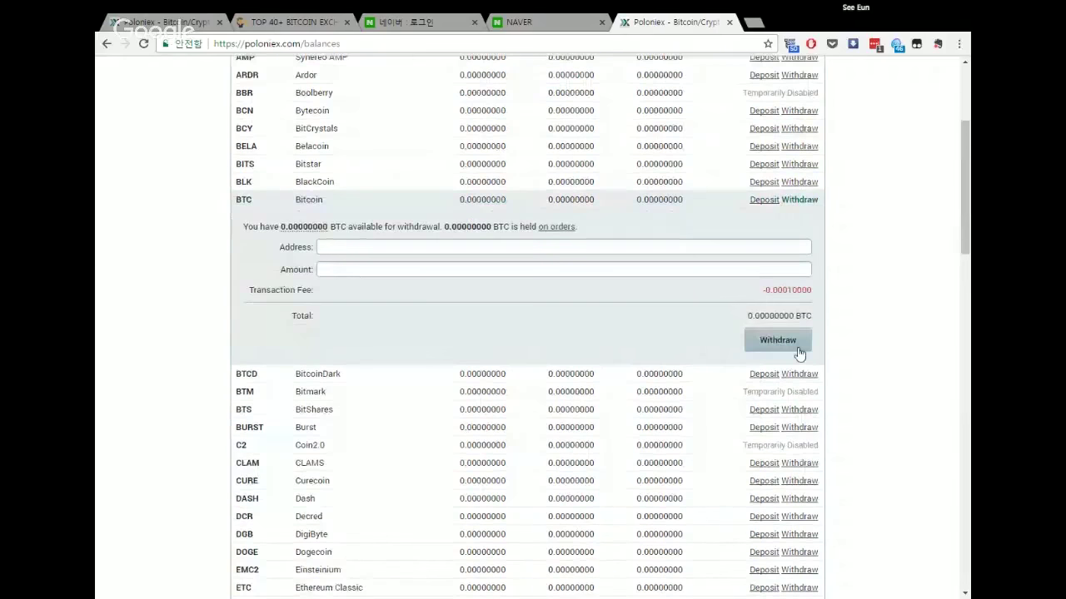
left_click(425, 247)
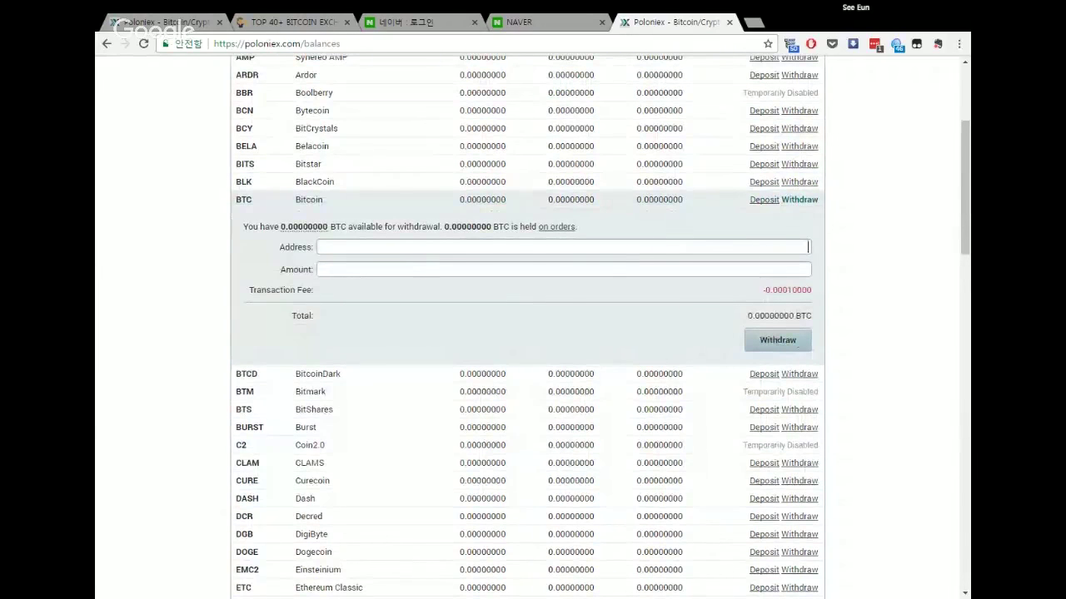
left_click(594, 268)
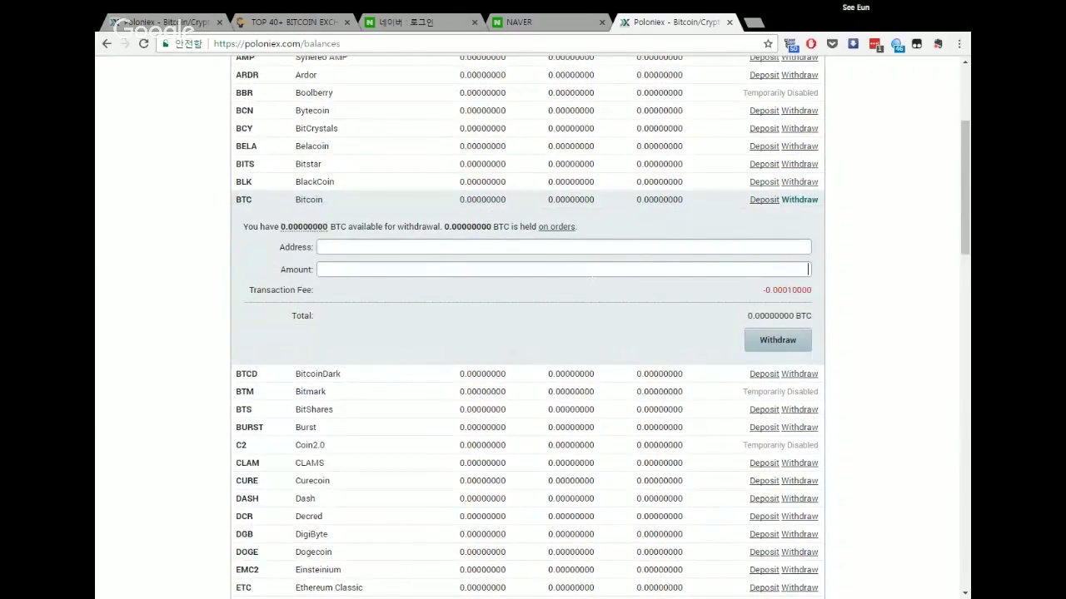
scroll(925, 330, "down", 8)
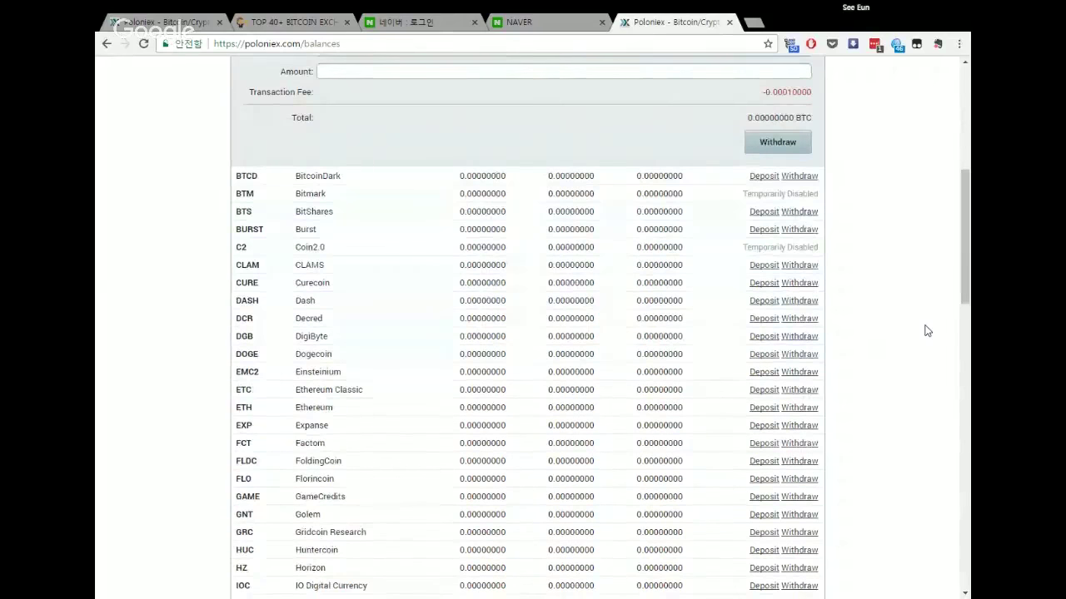
scroll(923, 330, "up", 10)
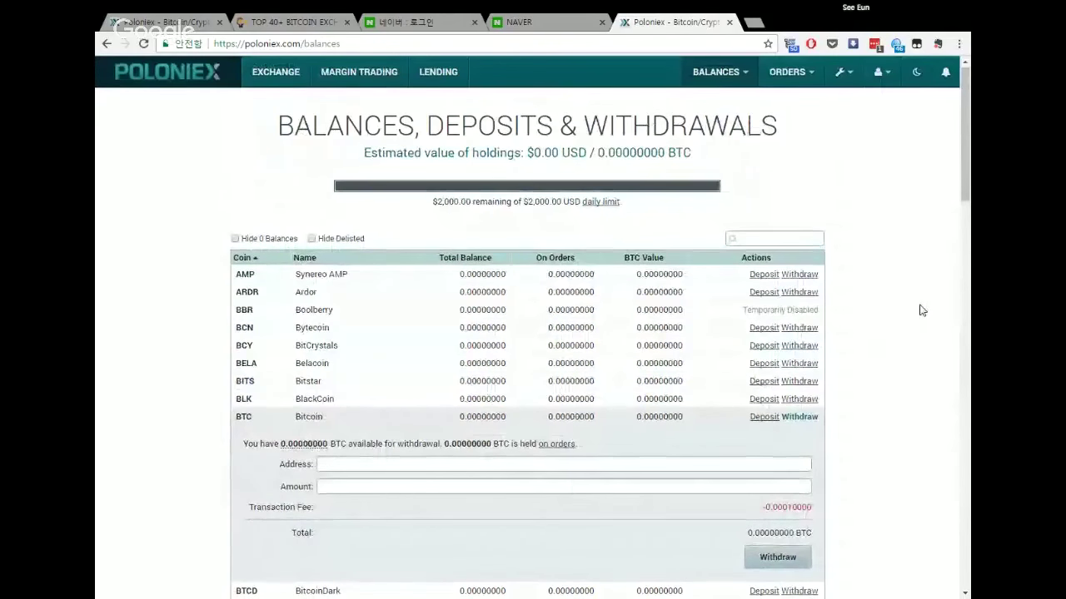
scroll(921, 308, "down", 1)
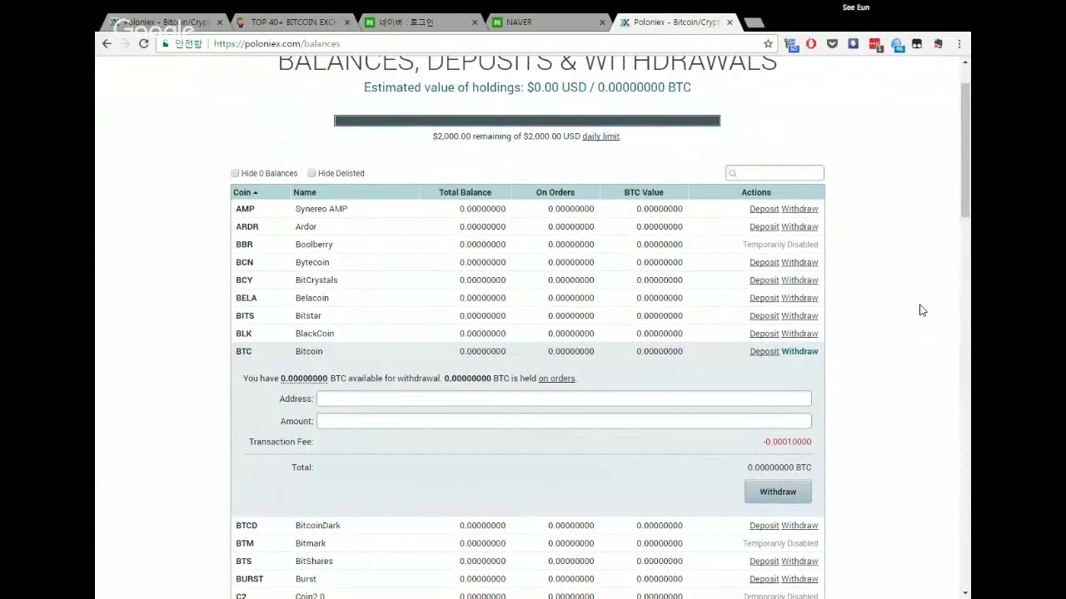
scroll(921, 309, "up", 1)
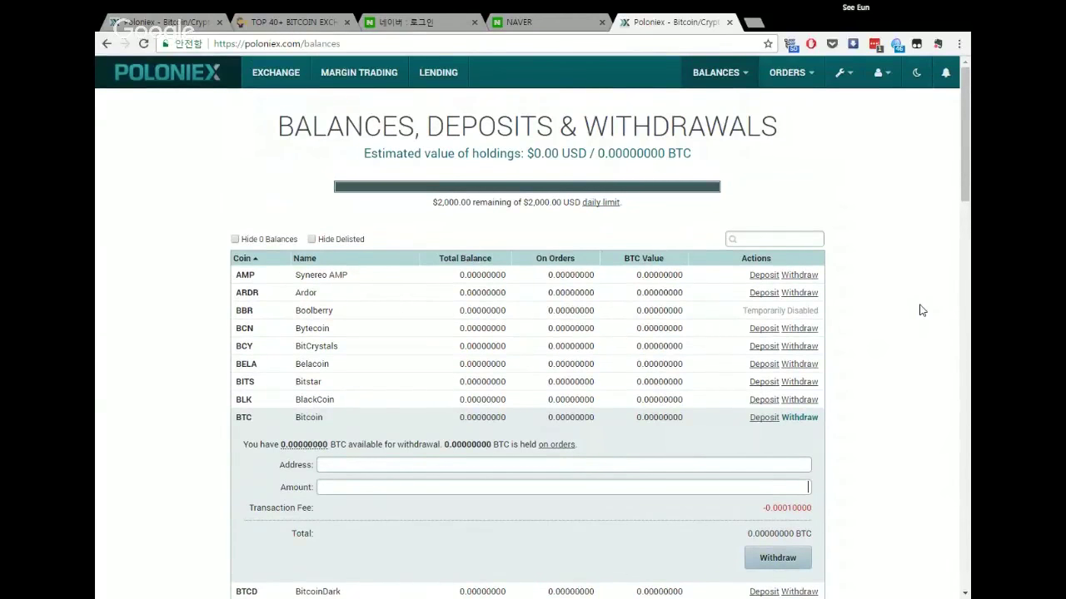
Return to the Exchange page and open the ETH/BTC market from the BTC market list
mouse_move(809, 73)
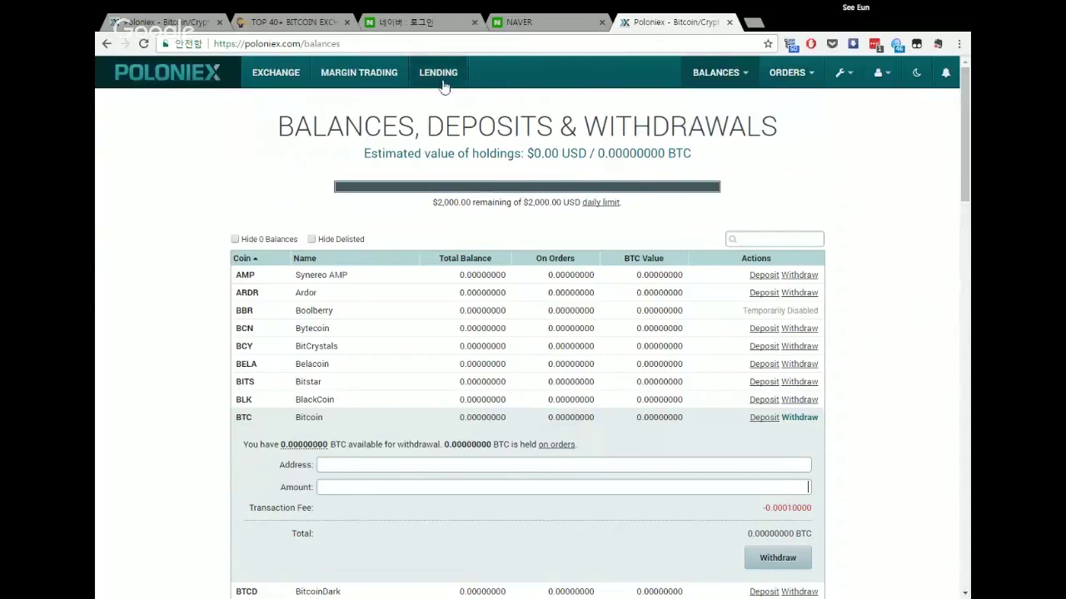
left_click(283, 75)
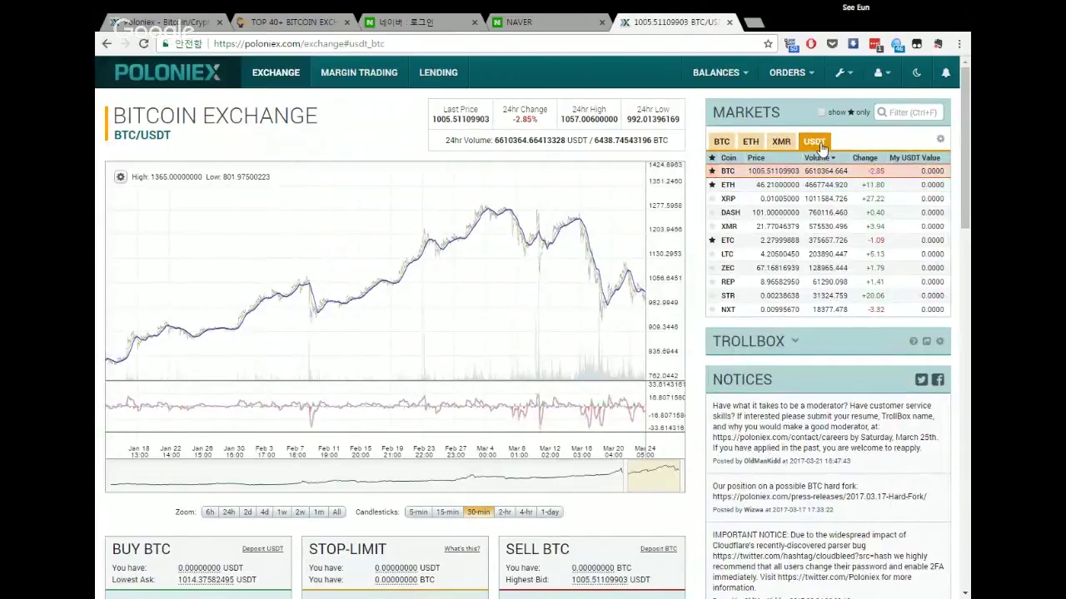
left_click(725, 144)
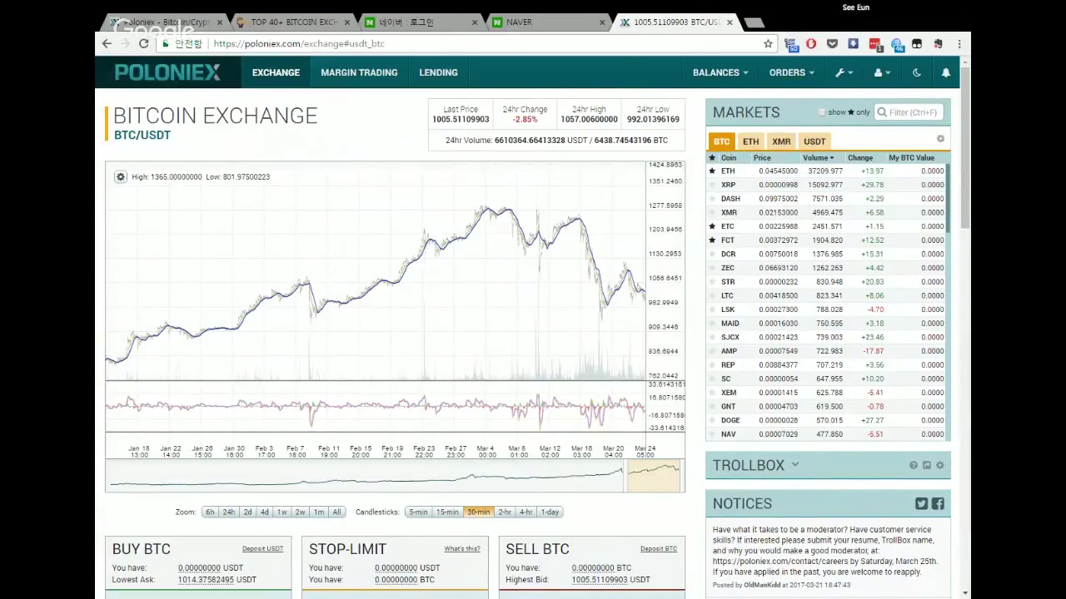
left_click_drag(114, 140, 173, 137)
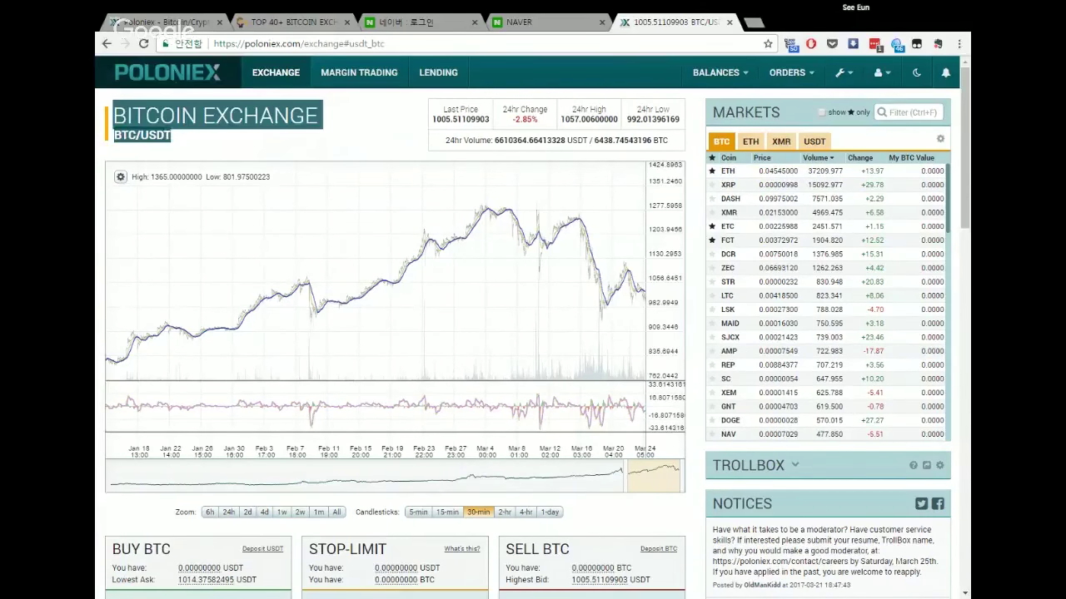
left_click(415, 140)
left_click(754, 172)
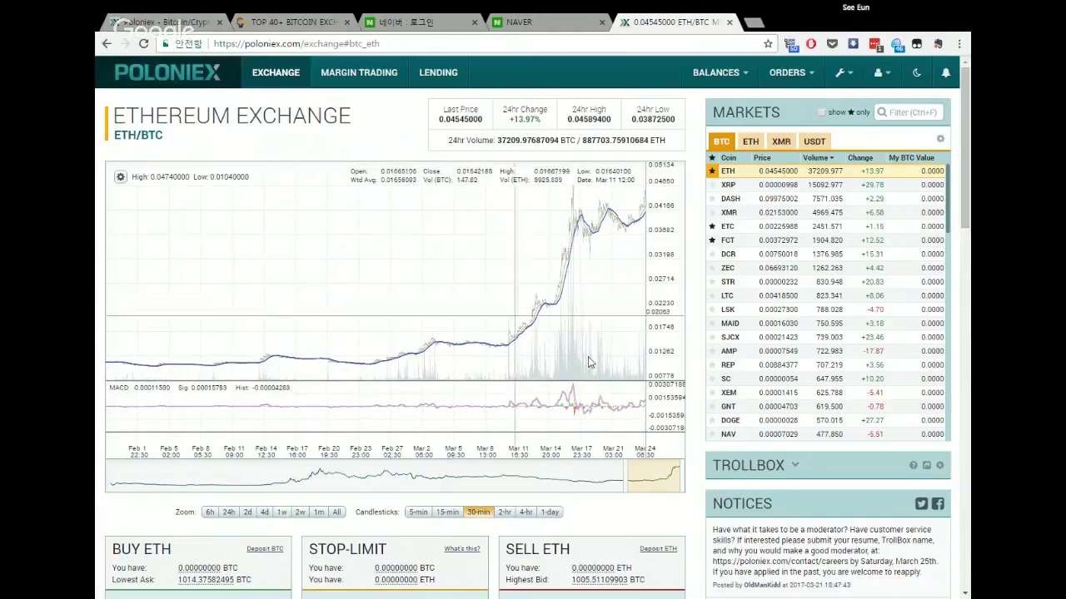
Narrow the ETH/BTC chart to about March 19 to 24 and highlight the market's last price
left_click_drag(627, 478, 679, 478)
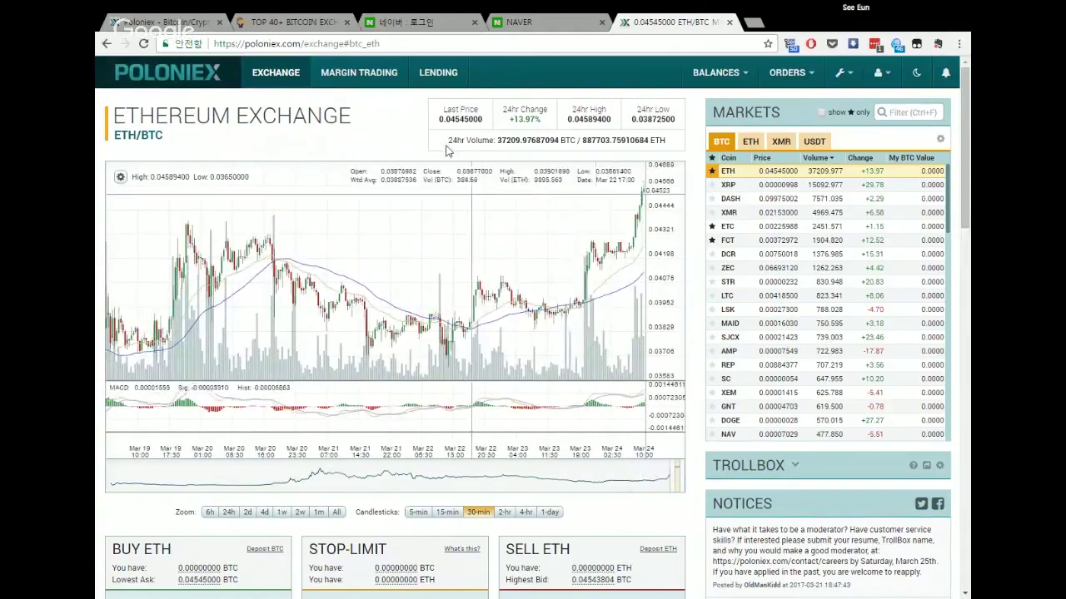
left_click_drag(439, 119, 477, 119)
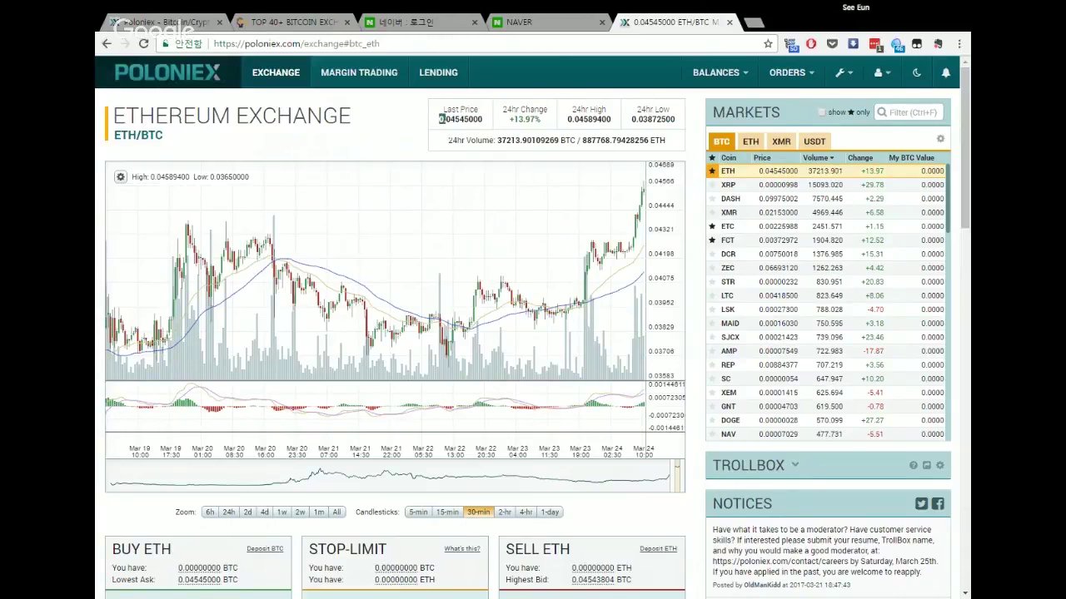
left_click_drag(439, 119, 483, 119)
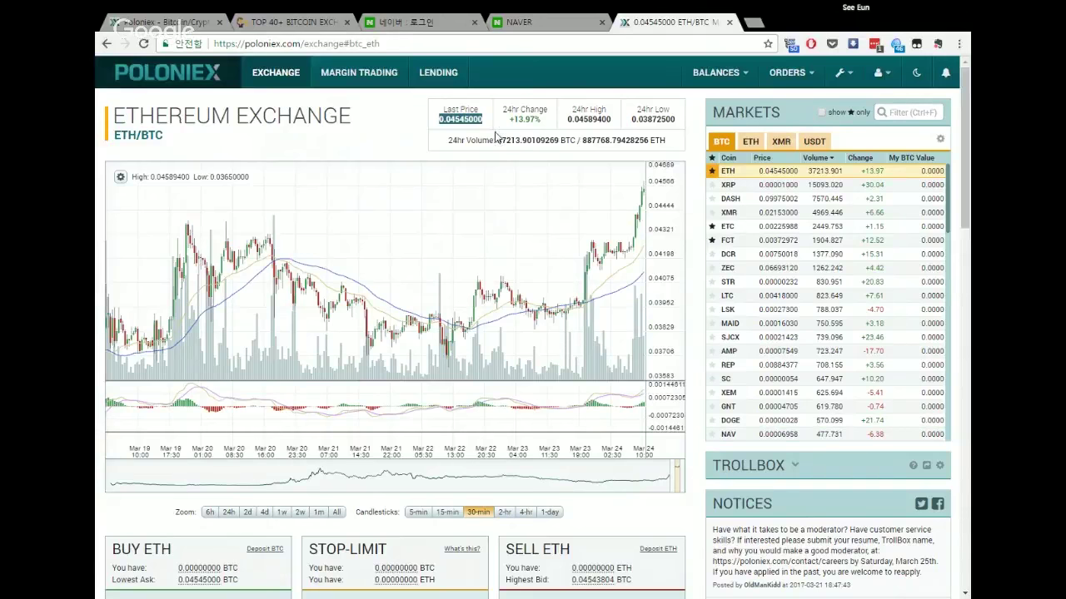
Look over the ETH buy, stop-limit and sell forms, highlighting the buy price, and examine the buy and sell order lists
scroll(631, 276, "down", 3)
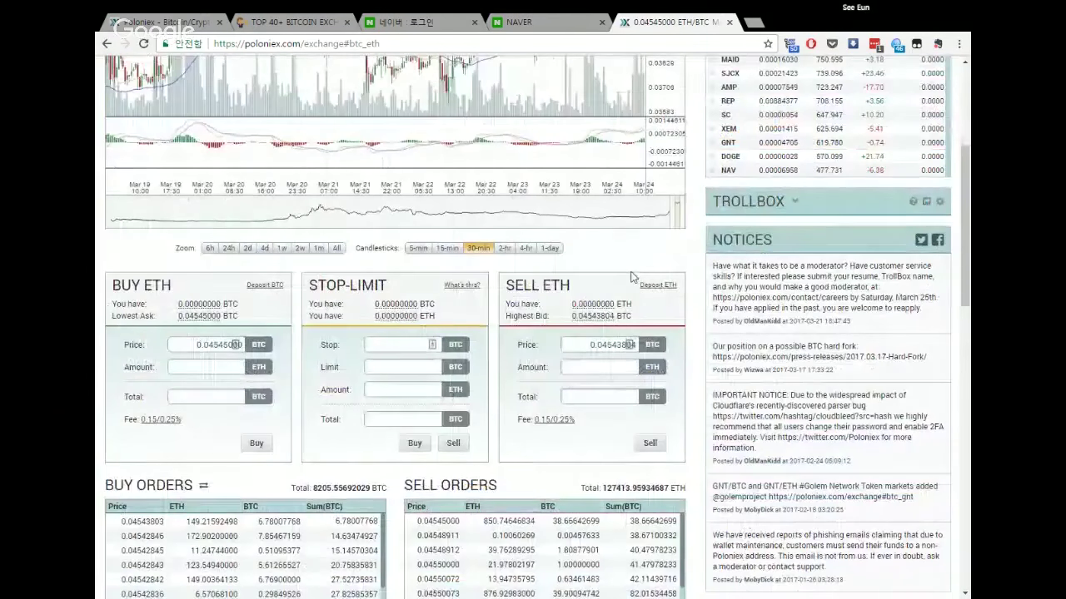
scroll(631, 276, "down", 1)
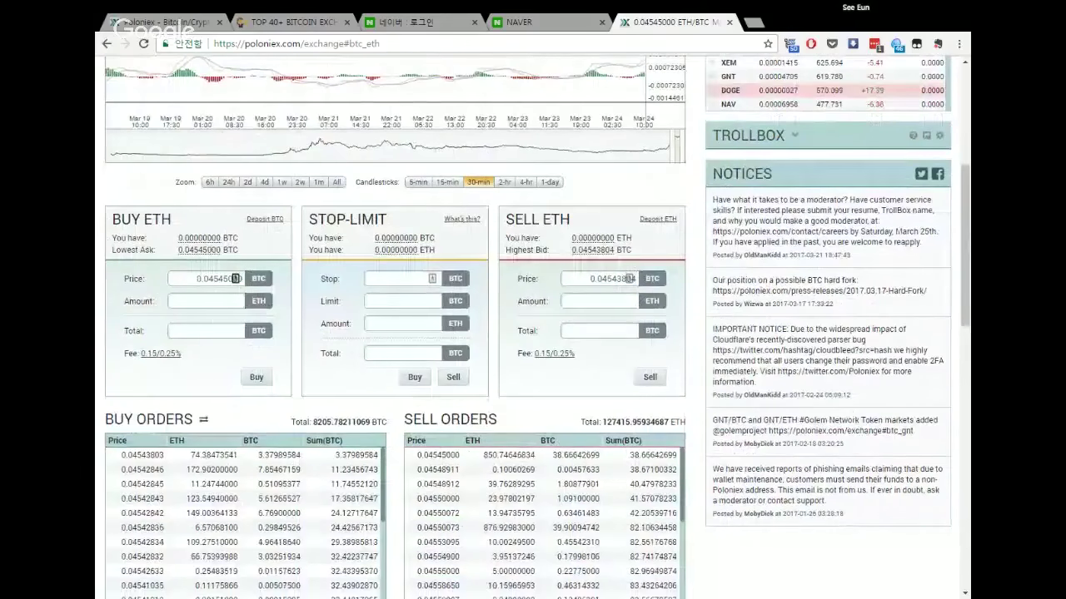
double_click(236, 279)
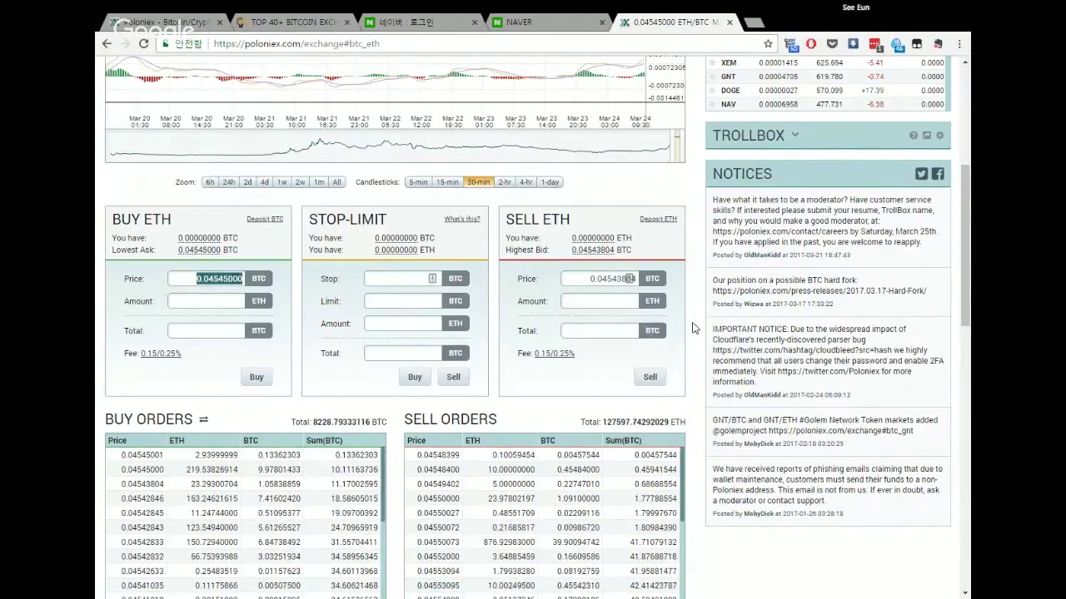
scroll(693, 328, "down", 3)
scroll(693, 328, "down", 4)
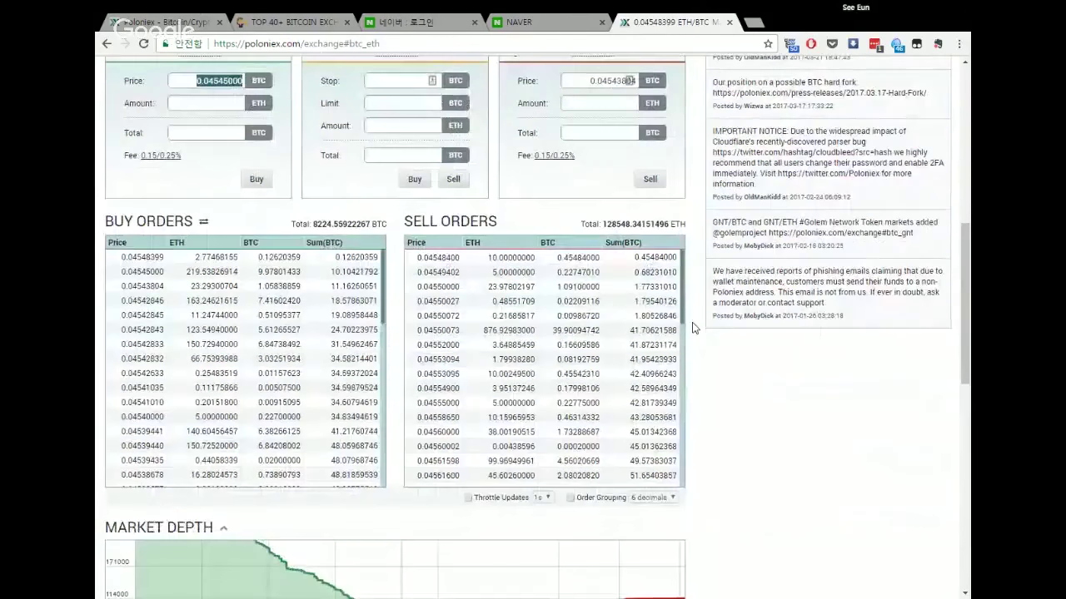
scroll(693, 328, "up", 8)
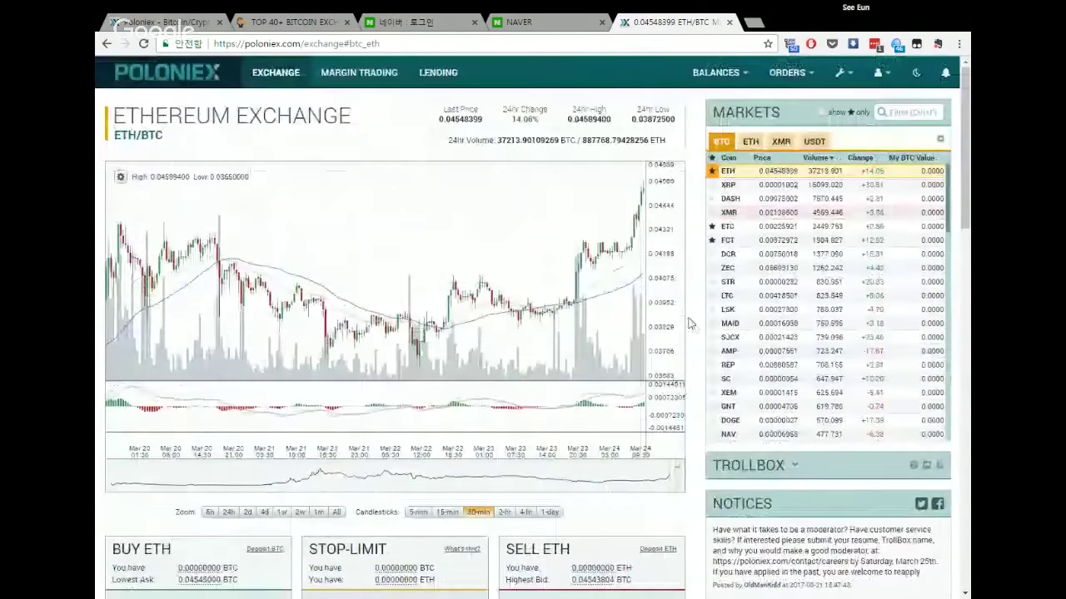
View the profile page's verification levels, highlighting the Level 1 daily withdrawal limit and the Level 2 Verification heading
mouse_move(703, 73)
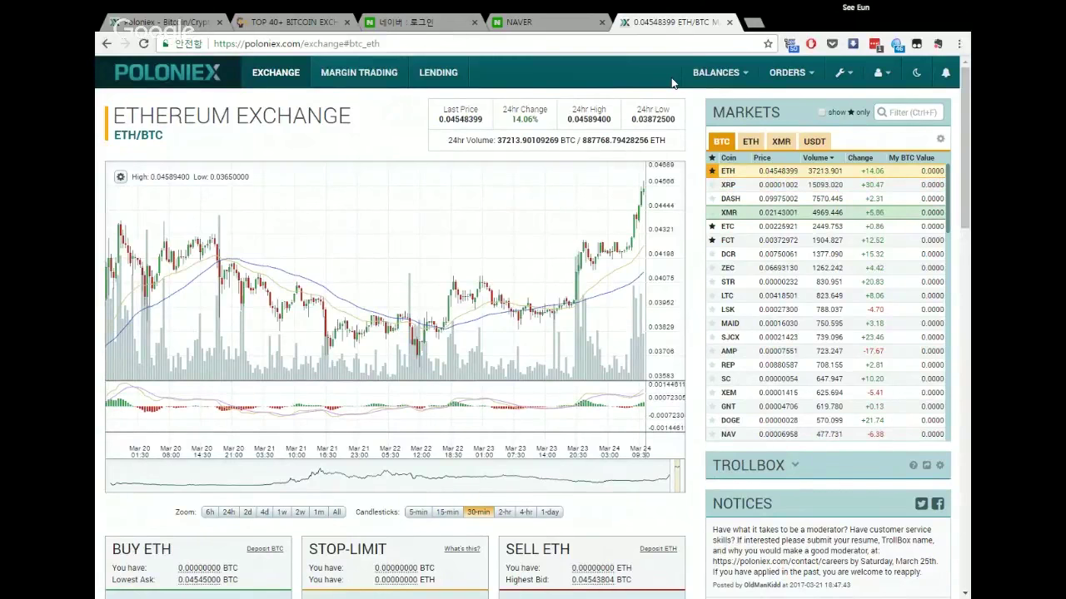
mouse_move(828, 75)
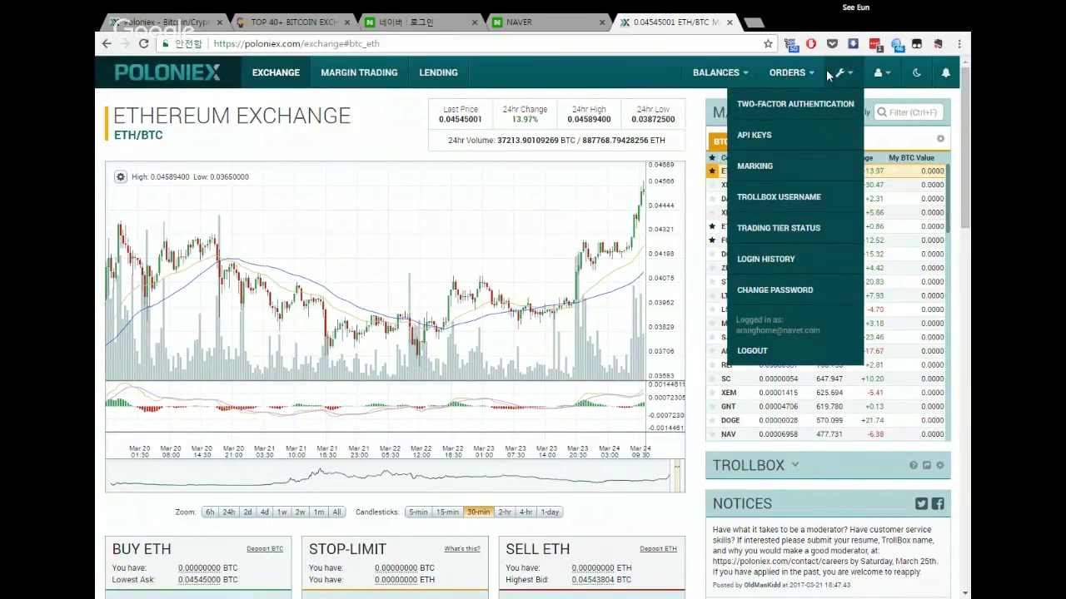
mouse_move(876, 73)
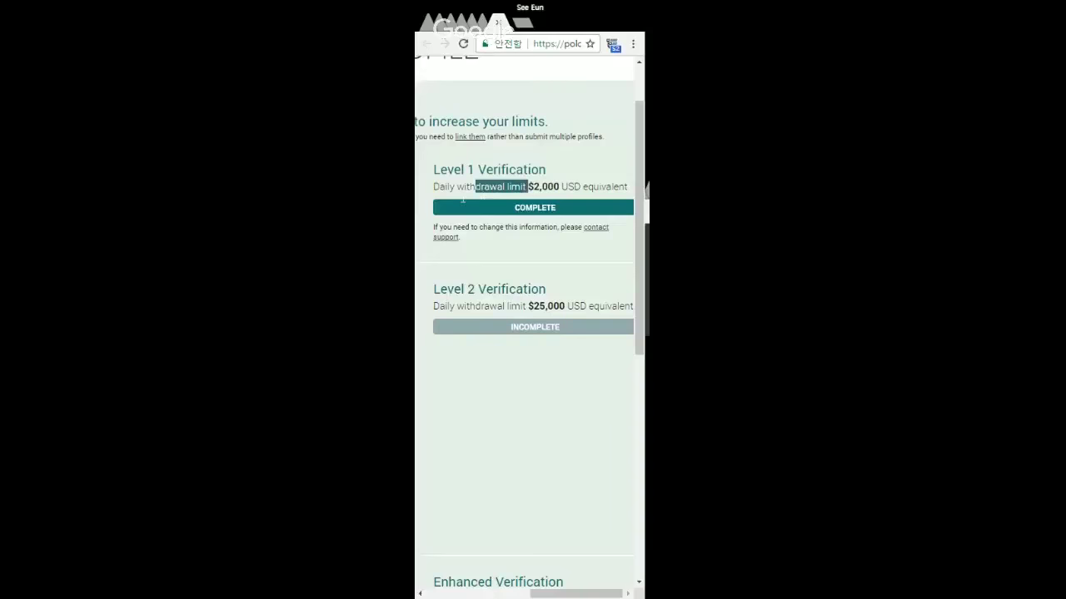
left_click_drag(529, 186, 511, 200)
left_click(550, 187)
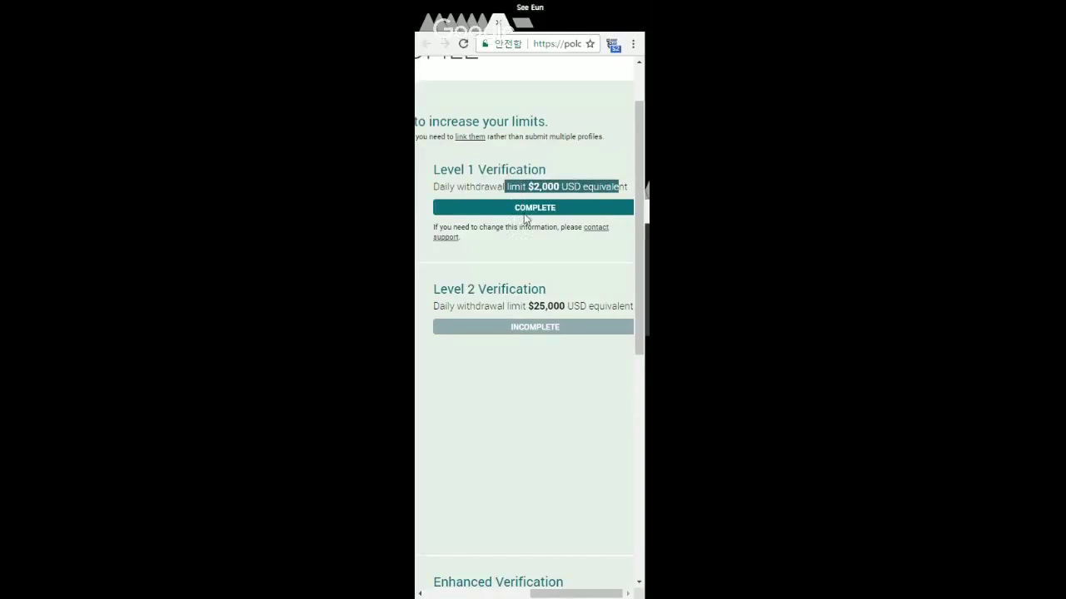
left_click(522, 211)
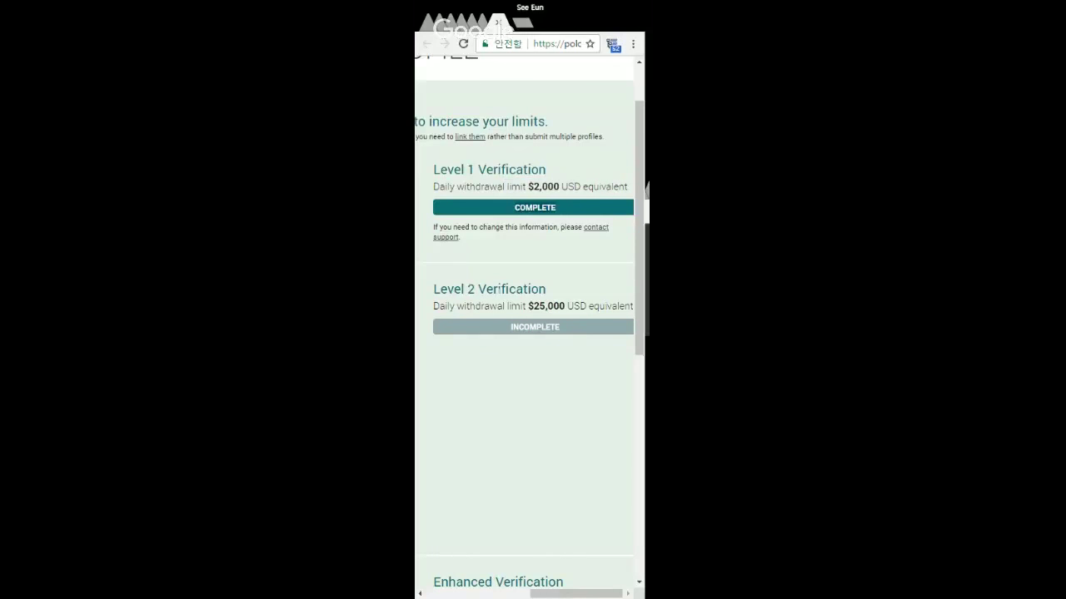
left_click_drag(439, 289, 539, 288)
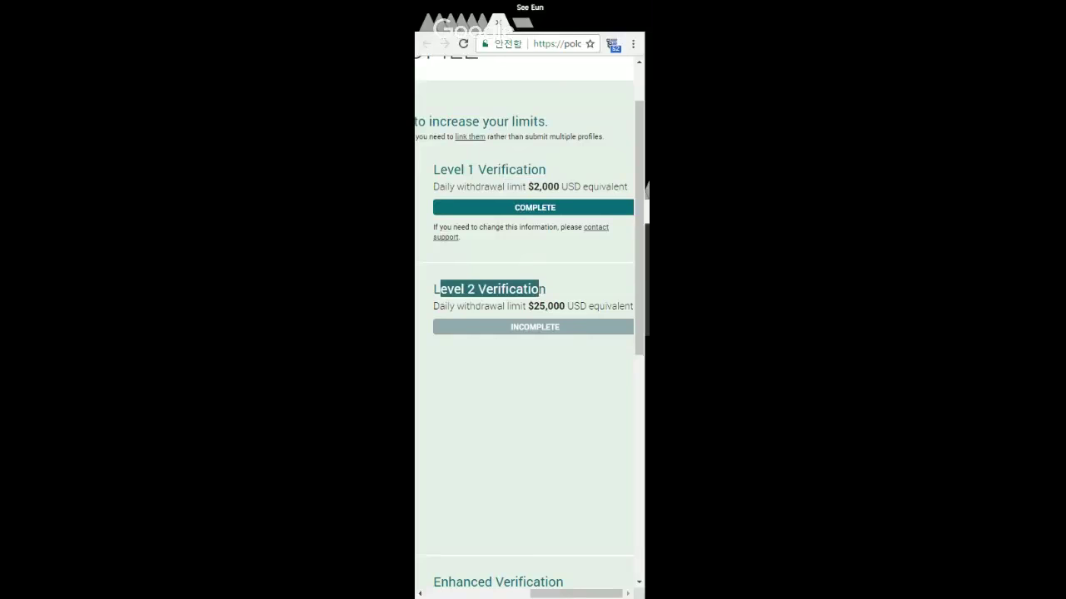